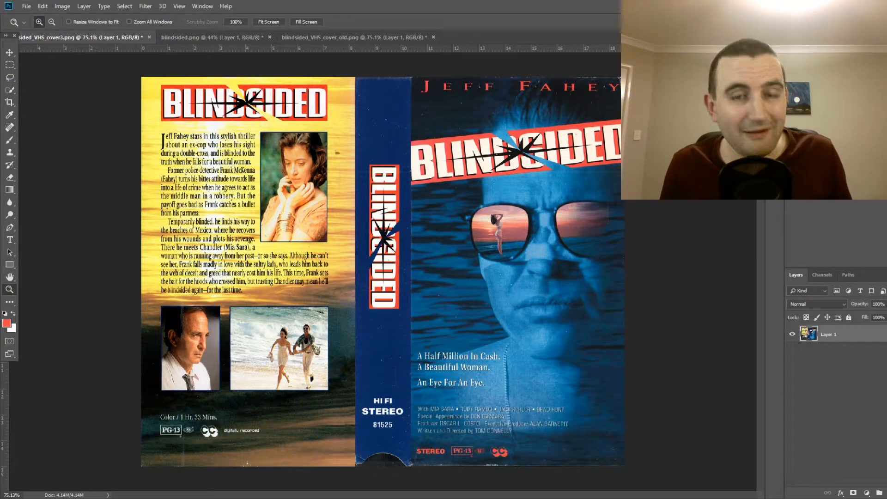
Crop the VHS cover scan down to its front panel, cutting off the back cover and spine
key(v)
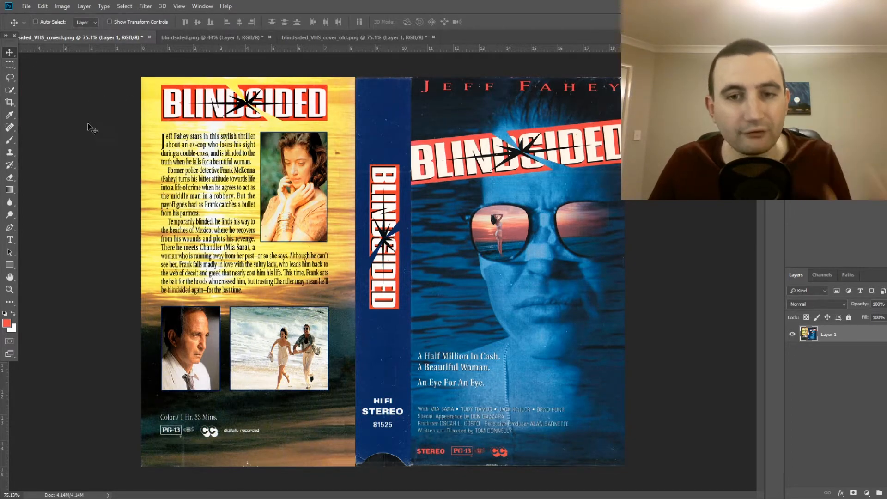
click(10, 65)
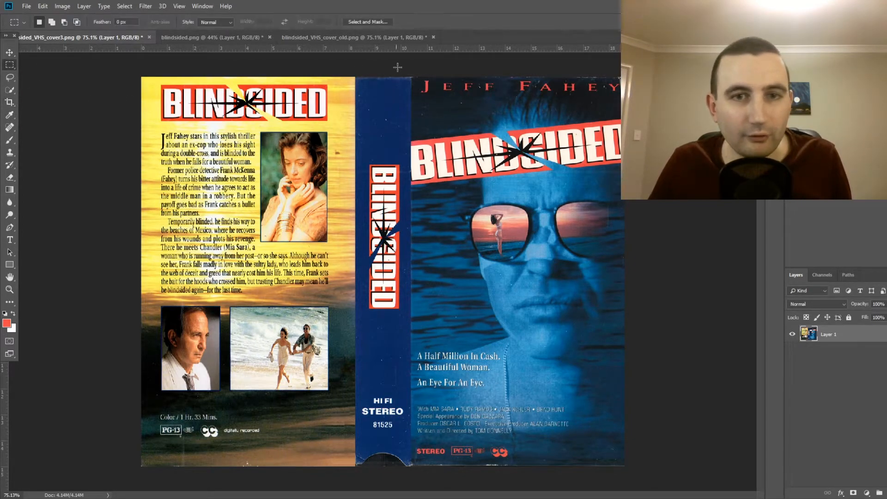
drag(410, 75, 660, 476)
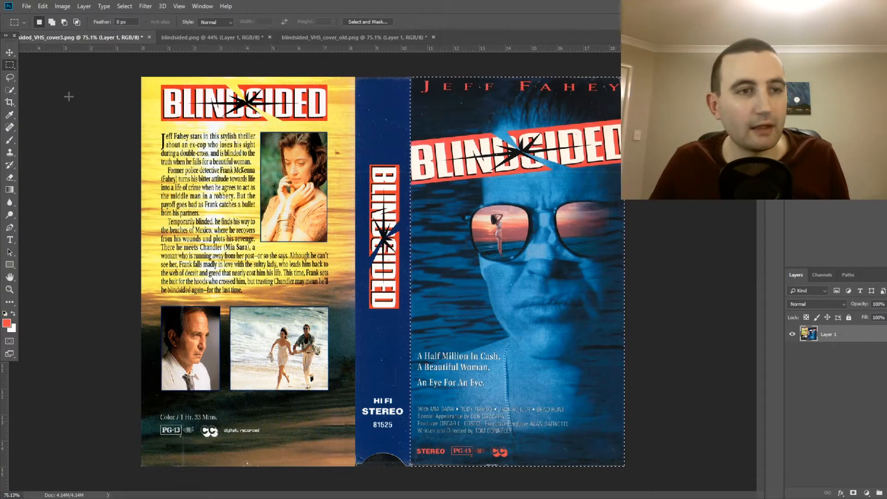
click(10, 102)
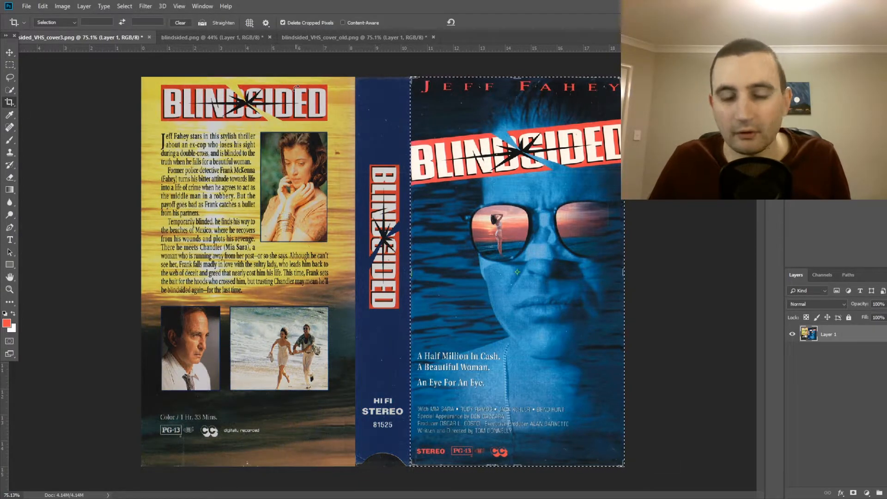
key(Return)
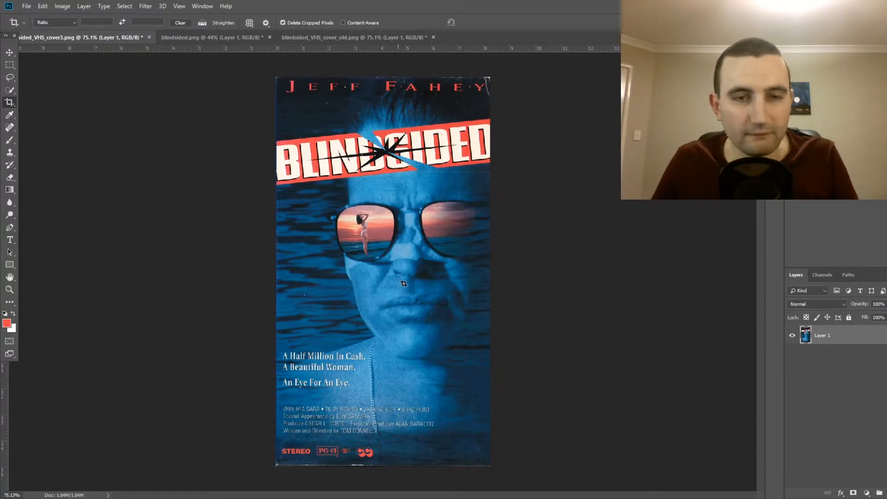
Trim the thin strip of blue spine off the left edge of the front cover with the Crop tool
scroll(322, 158, up, 1)
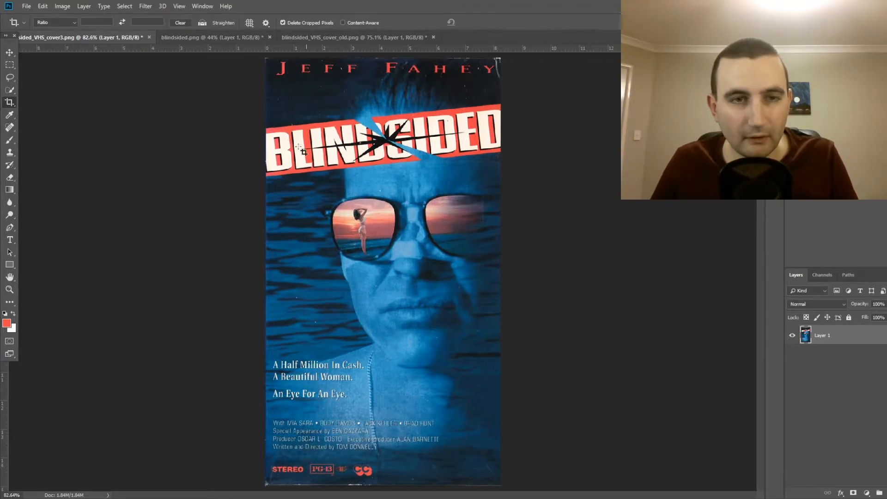
scroll(258, 136, up, 15)
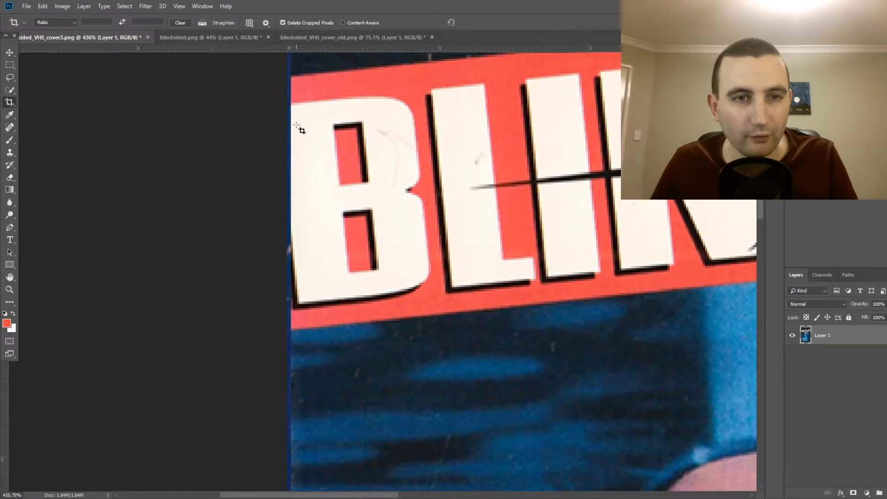
drag(286, 128, 287, 130)
key(Return)
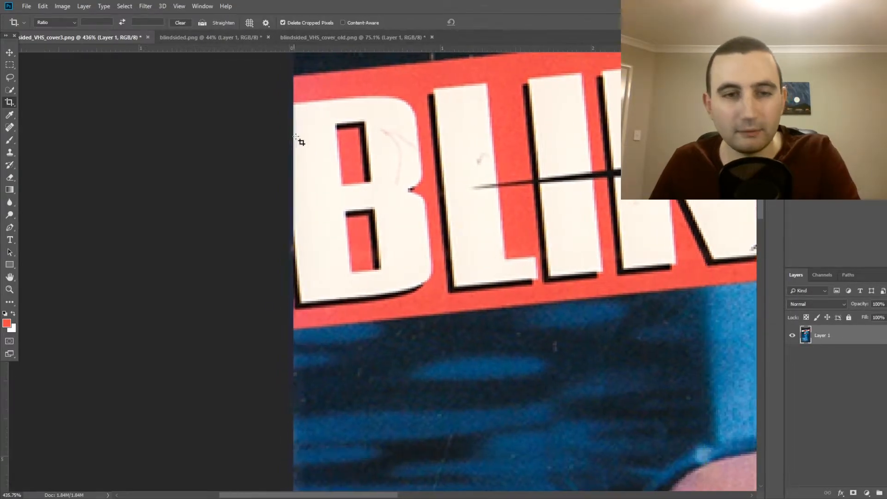
Crop off the bottom of the cover, removing the credits and rating logos below the "An Eye For An Eye." tagline
scroll(386, 199, down, 10)
scroll(439, 276, down, 9)
scroll(457, 313, up, 3)
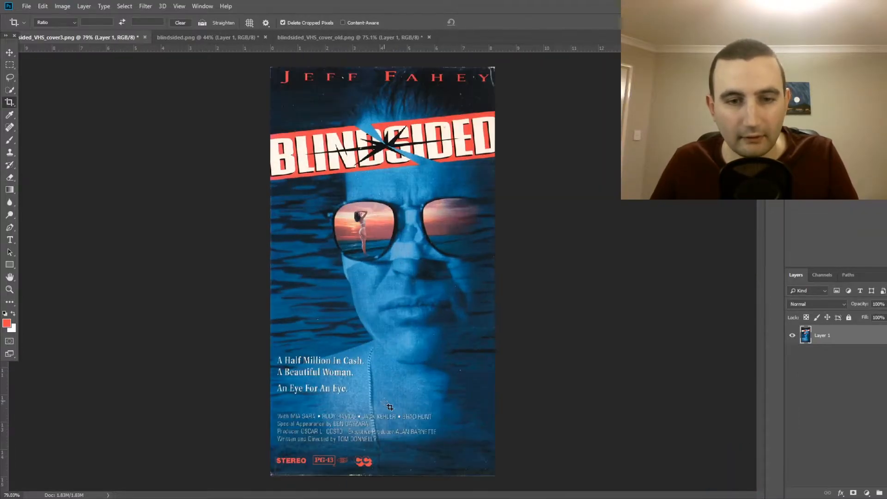
drag(388, 481, 386, 443)
key(Return)
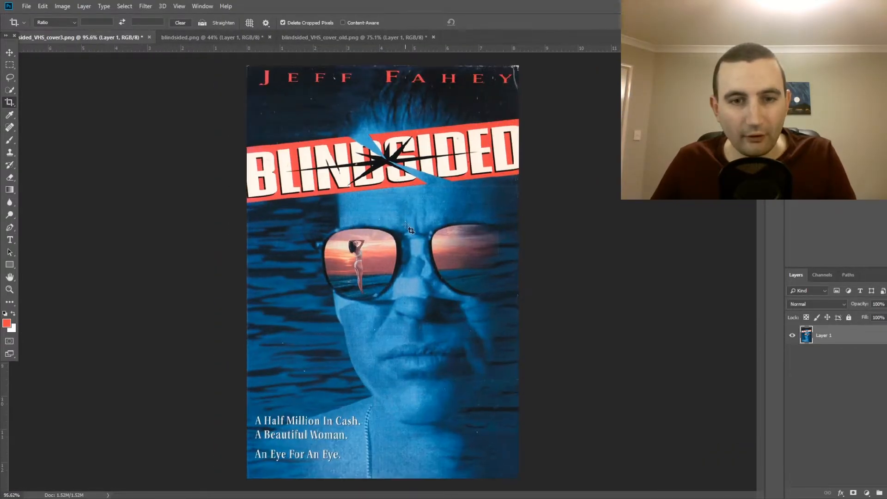
Examine the title, forehead and upper corner of the cover closely for scratches, specks and edge wear
scroll(408, 227, down, 1)
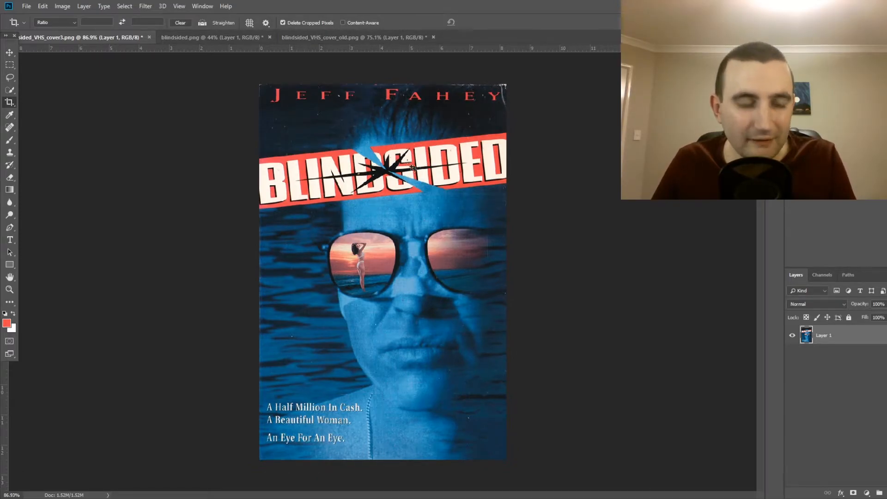
scroll(365, 157, up, 5)
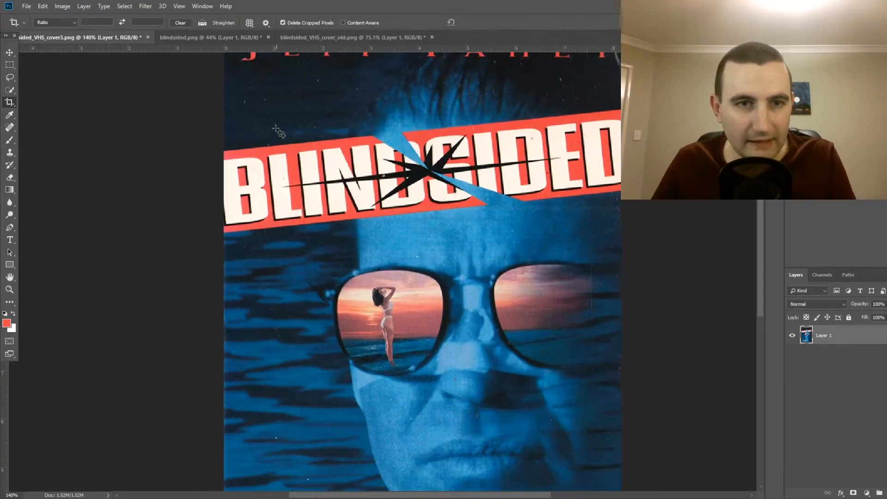
scroll(336, 184, up, 3)
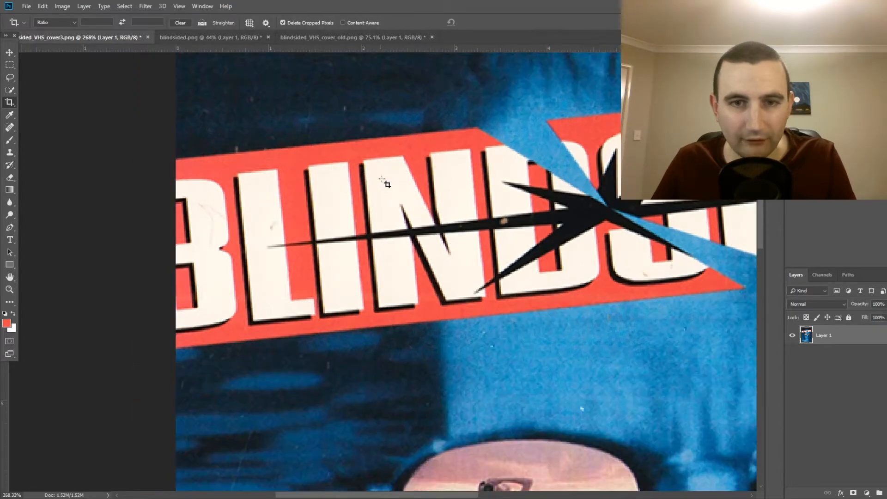
scroll(382, 178, down, 3)
scroll(550, 361, up, 4)
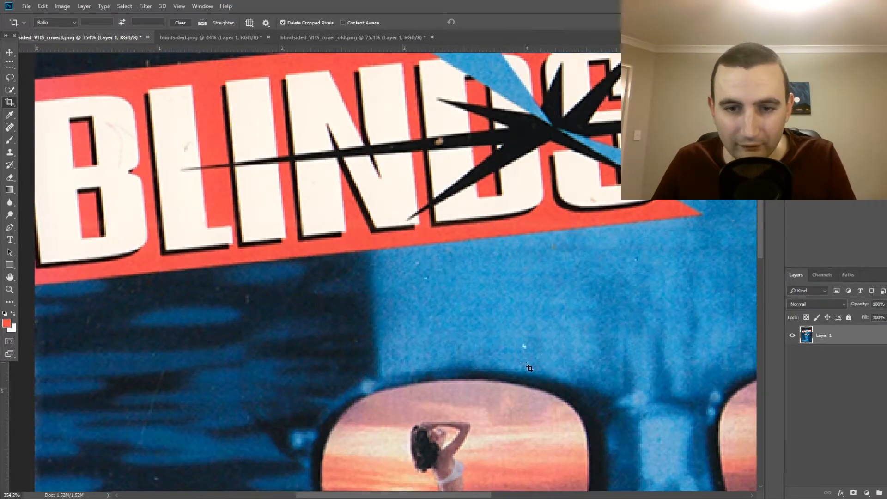
scroll(601, 289, down, 6)
scroll(610, 286, down, 5)
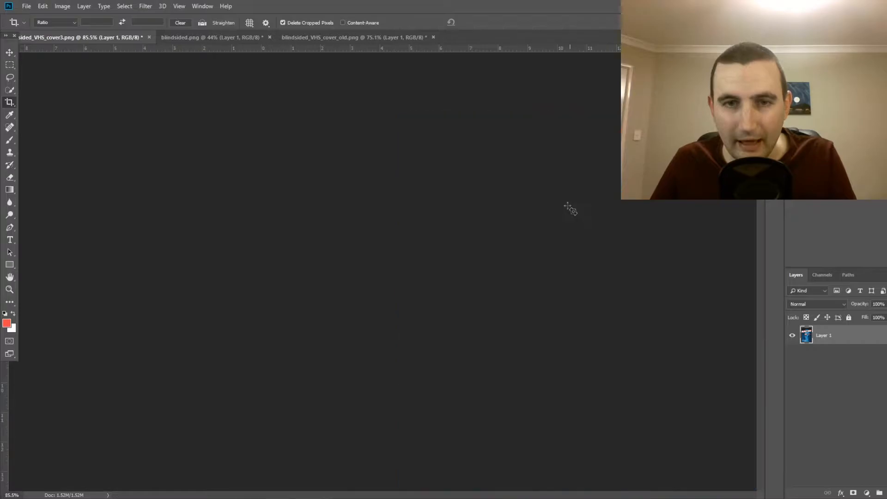
scroll(524, 198, up, 2)
scroll(523, 199, up, 3)
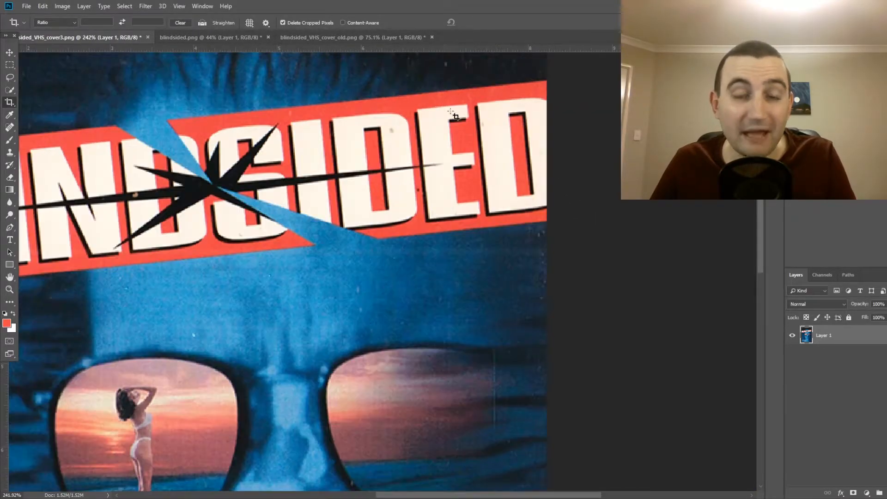
scroll(455, 152, up, 4)
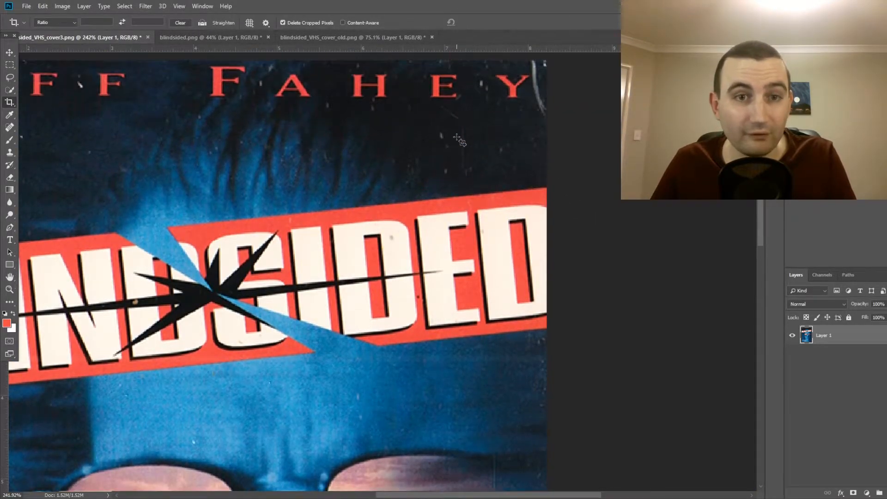
scroll(475, 162, up, 2)
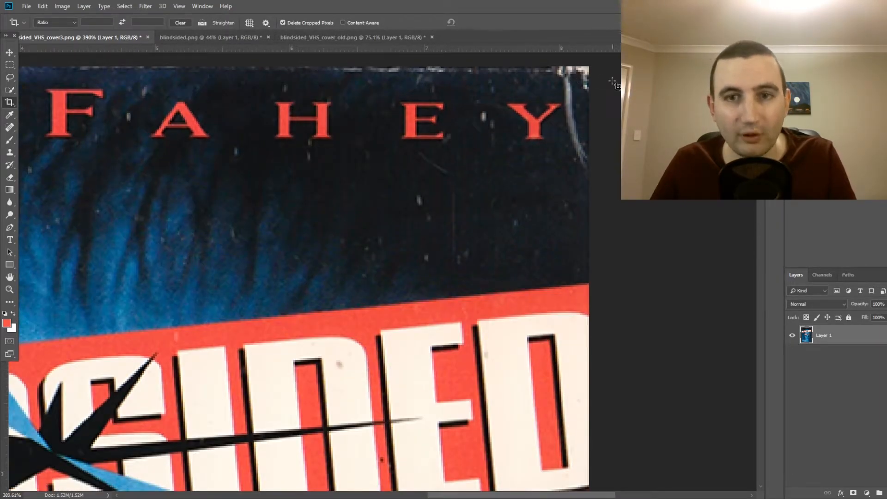
scroll(383, 152, down, 1)
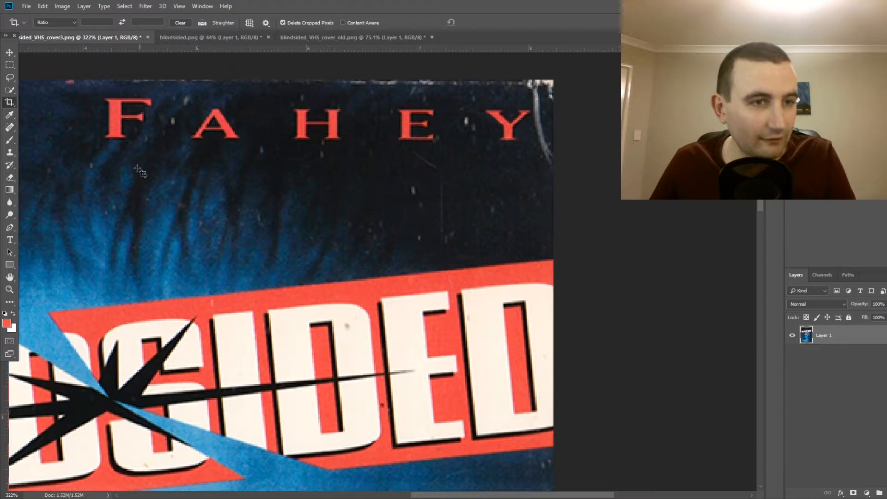
Heal the white wear along the top edge and the curved scratch in the upper-right corner with the Spot Healing Brush
click(10, 128)
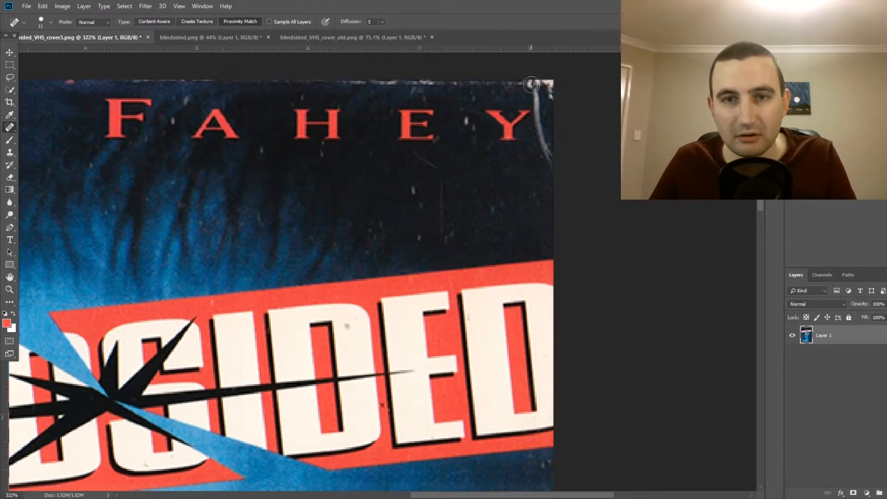
mouse_move(554, 84)
mouse_down()
mouse_move(572, 106)
mouse_move(540, 99)
mouse_move(543, 90)
mouse_move(558, 106)
mouse_move(544, 100)
mouse_move(539, 110)
mouse_move(524, 86)
mouse_move(539, 87)
mouse_move(434, 86)
mouse_move(491, 86)
mouse_up()
mouse_move(390, 80)
mouse_down()
mouse_move(376, 79)
mouse_move(552, 86)
mouse_up()
mouse_move(537, 116)
mouse_down()
mouse_move(550, 155)
mouse_move(541, 135)
mouse_move(552, 119)
mouse_move(547, 126)
mouse_up()
click(541, 116)
click(543, 122)
mouse_move(537, 81)
mouse_down()
mouse_move(503, 79)
mouse_move(560, 79)
mouse_move(475, 80)
mouse_move(538, 92)
mouse_move(432, 72)
mouse_up()
Set the Spot Healing Brush size to 5 px and heal the remaining marks beside the Y of FAHEY and along the top edge
scroll(569, 141, down, 7)
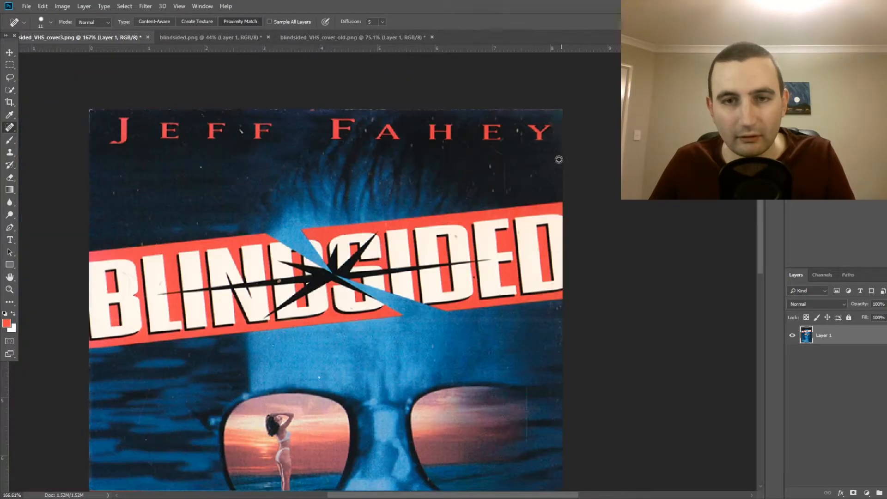
scroll(567, 132, up, 9)
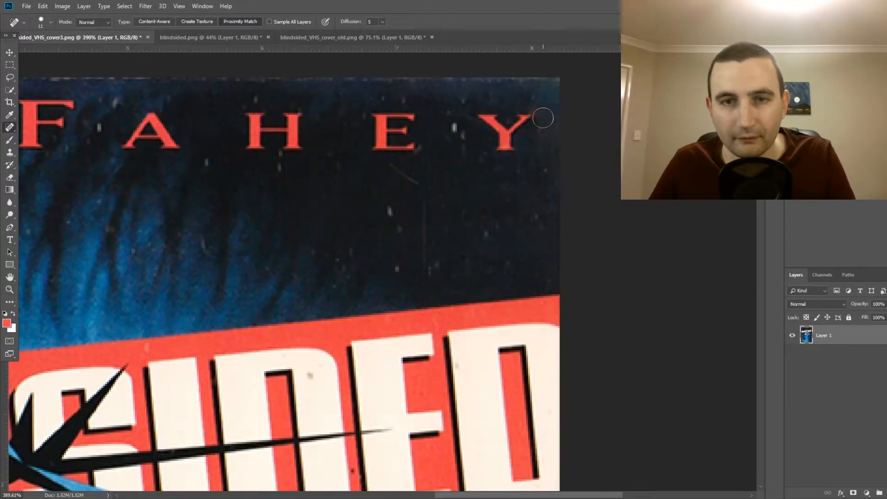
click(40, 22)
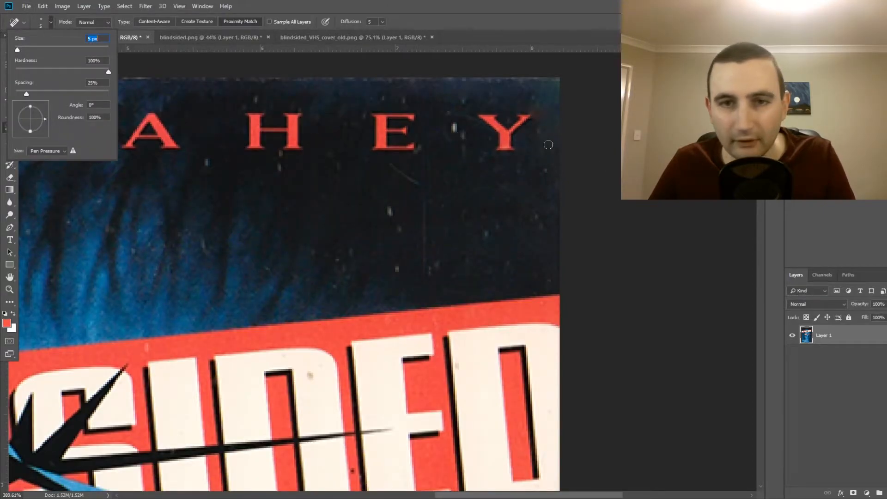
click(540, 131)
mouse_move(538, 119)
mouse_down()
mouse_move(561, 82)
mouse_move(483, 81)
mouse_up()
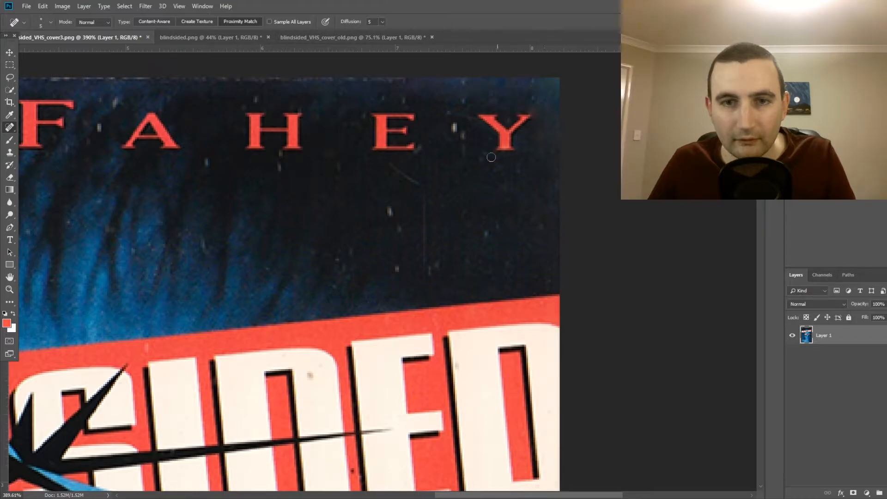
Heal the white specks and fine scratches between and below the E and Y of FAHEY
click(456, 128)
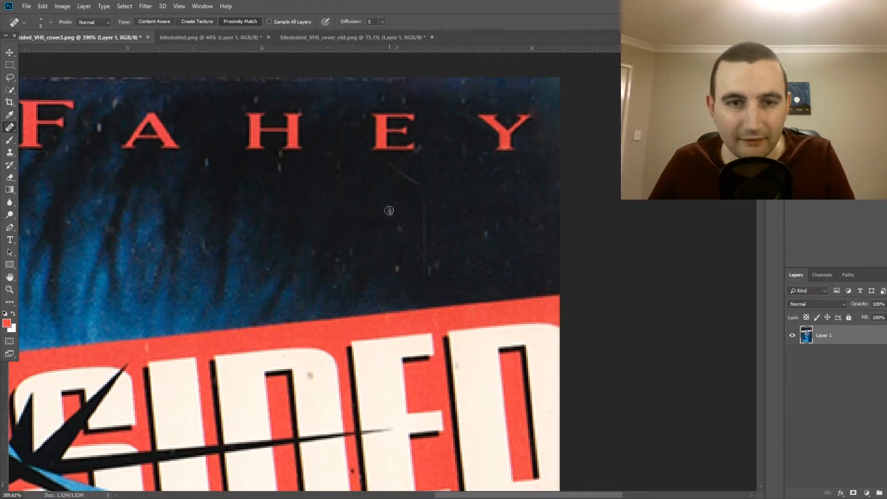
click(397, 268)
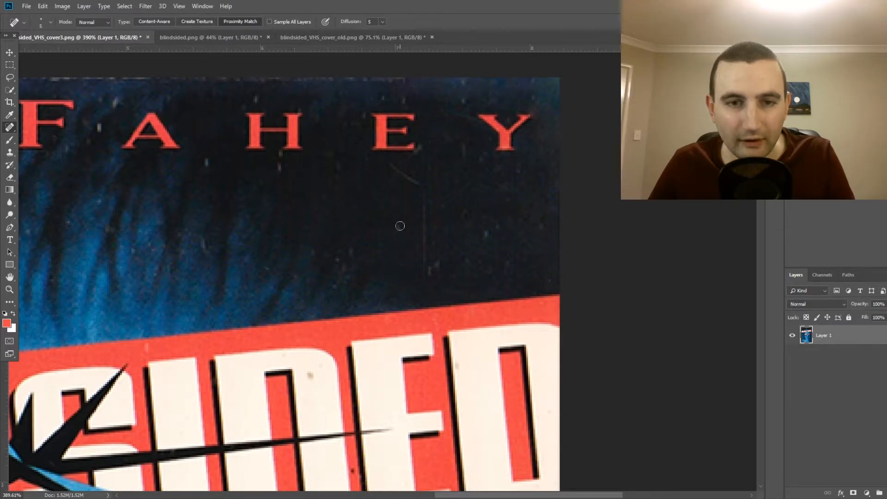
mouse_move(434, 264)
mouse_down()
mouse_move(423, 246)
mouse_move(426, 191)
mouse_move(390, 164)
mouse_up()
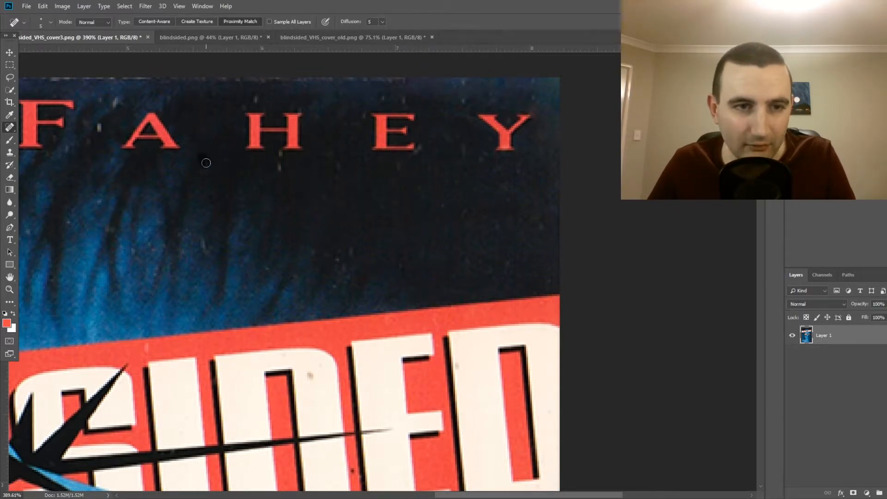
Heal the pale specks between the F and A of FAHEY
scroll(267, 164, down, 3)
scroll(265, 134, up, 5)
drag(256, 123, 251, 117)
drag(231, 164, 231, 157)
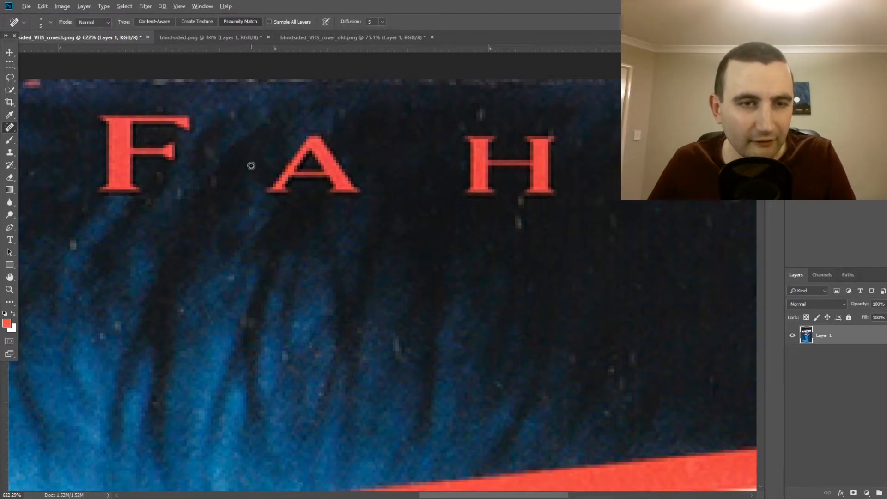
Heal the mark between the two Fs of JEFF and the bright speck in the dark area below them
scroll(251, 164, down, 5)
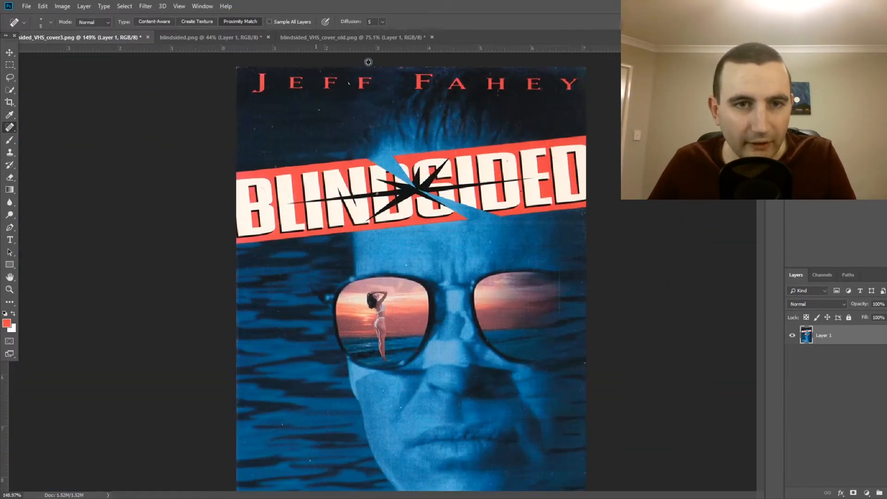
scroll(350, 67, up, 6)
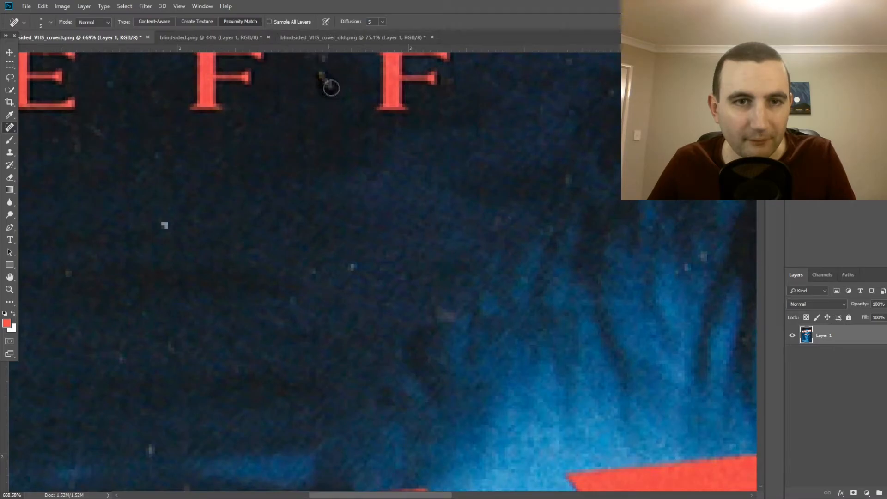
mouse_move(331, 88)
mouse_down()
mouse_move(323, 82)
mouse_move(331, 76)
mouse_up()
scroll(327, 93, down, 1)
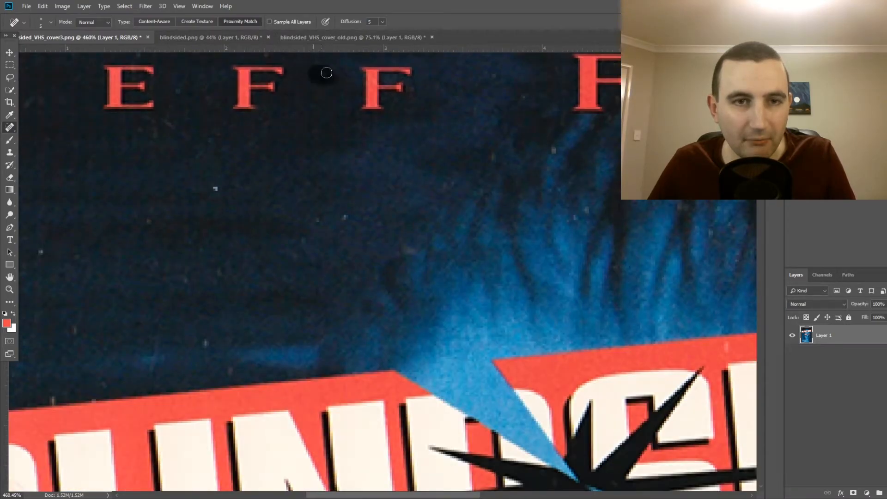
click(214, 189)
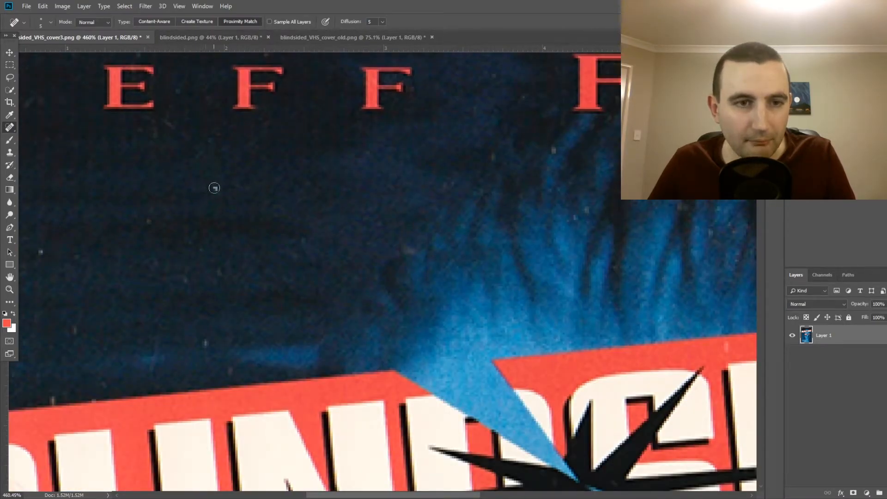
Set the Spot Healing Brush size to 14 px and heal the worn edges of the cover's upper-left corner
scroll(444, 180, down, 4)
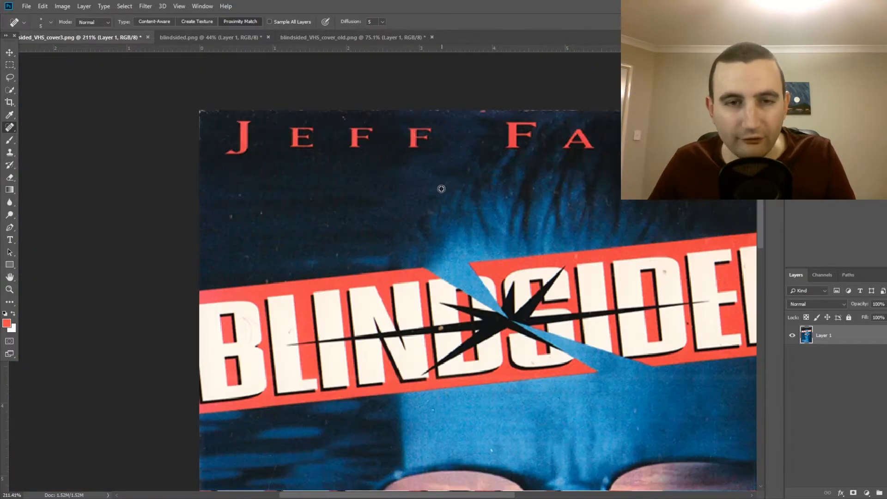
scroll(328, 196, up, 5)
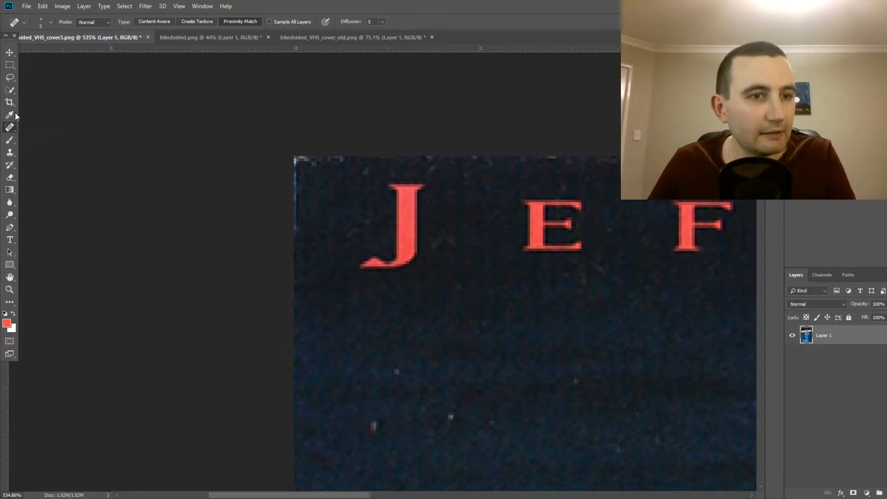
click(49, 21)
drag(18, 48, 22, 49)
mouse_move(294, 157)
mouse_down()
mouse_move(309, 182)
mouse_move(325, 174)
mouse_move(322, 206)
mouse_move(312, 184)
mouse_move(306, 190)
mouse_move(339, 172)
mouse_move(287, 146)
mouse_move(278, 160)
mouse_move(299, 226)
mouse_up()
mouse_move(295, 168)
mouse_down()
mouse_move(315, 161)
mouse_move(334, 174)
mouse_up()
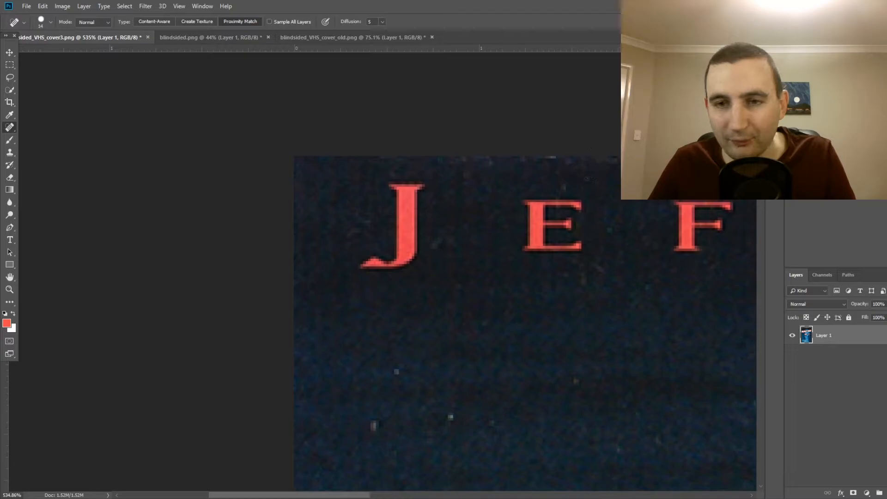
Heal the worn upper edge of the cover above JEFF and the white specks in the dark area below the J
drag(592, 163, 417, 155)
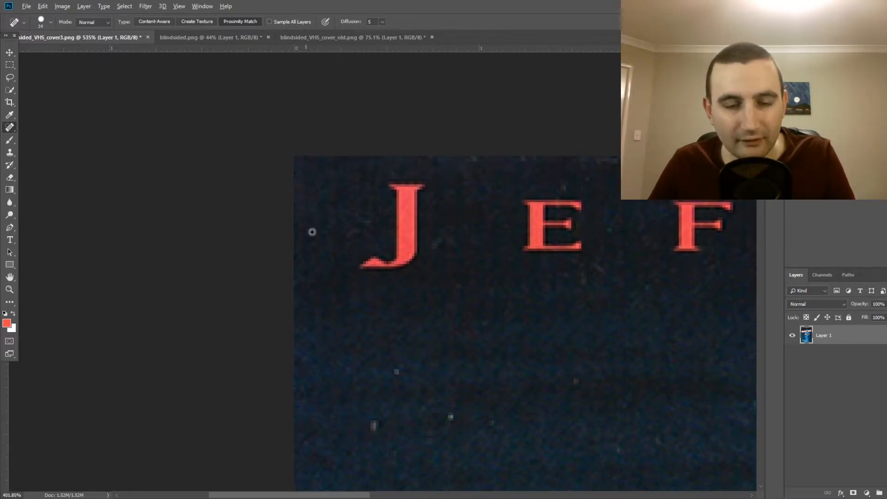
scroll(310, 217, down, 3)
scroll(388, 354, up, 3)
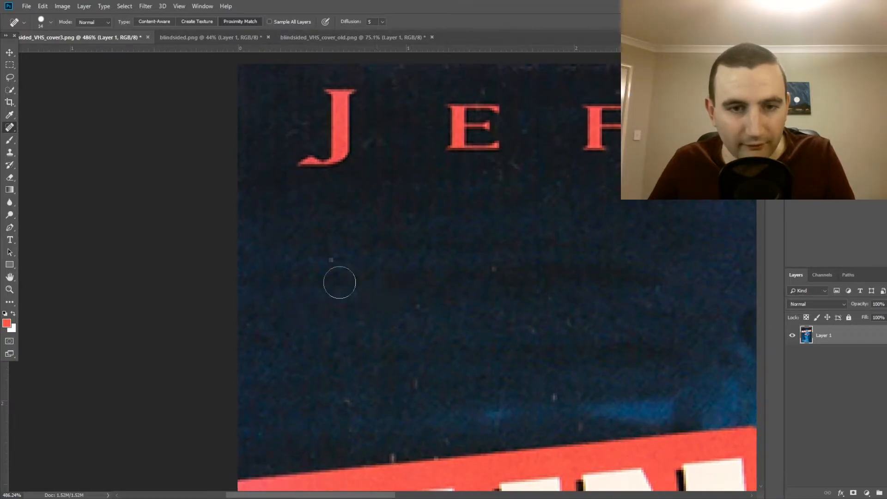
click(517, 179)
Set the Spot Healing Brush size to 5 px for fine marks in the BLINDSIDED title
scroll(489, 296, down, 10)
scroll(385, 245, up, 4)
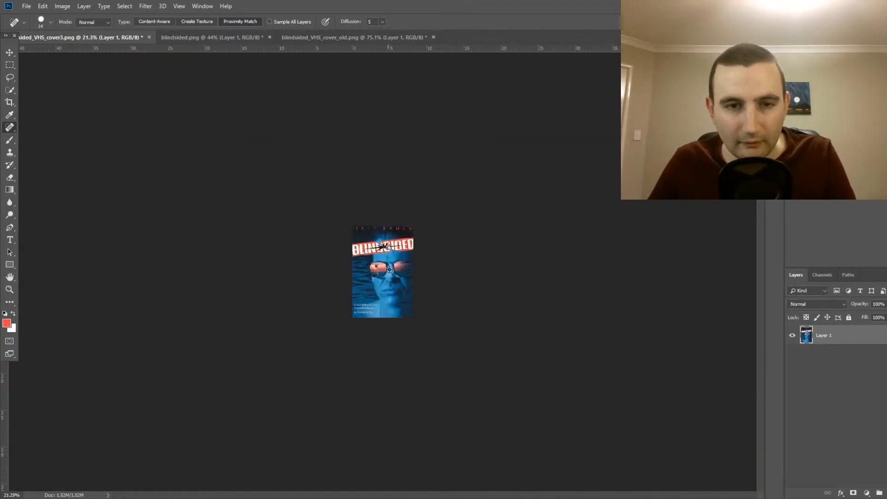
scroll(385, 245, up, 6)
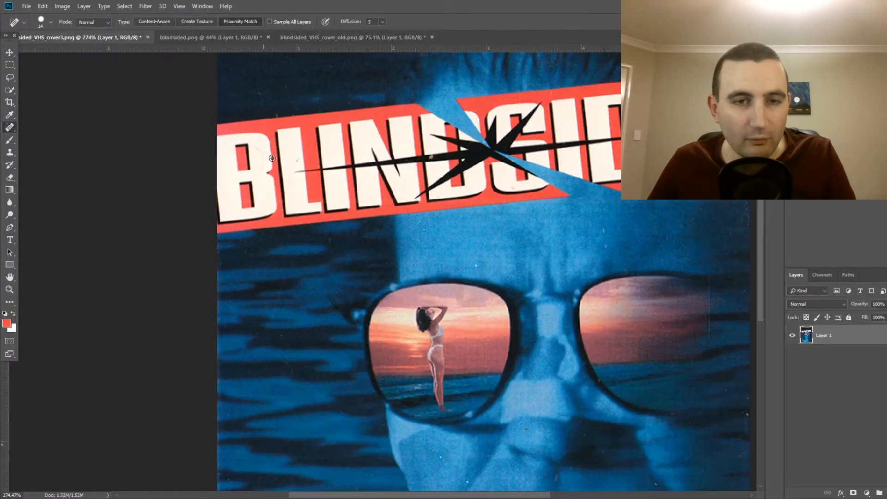
scroll(375, 156, up, 4)
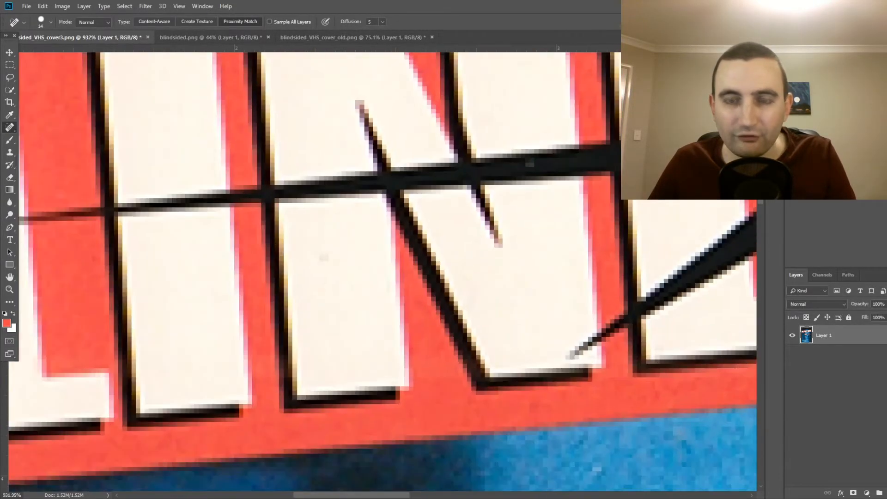
scroll(731, 133, up, 1)
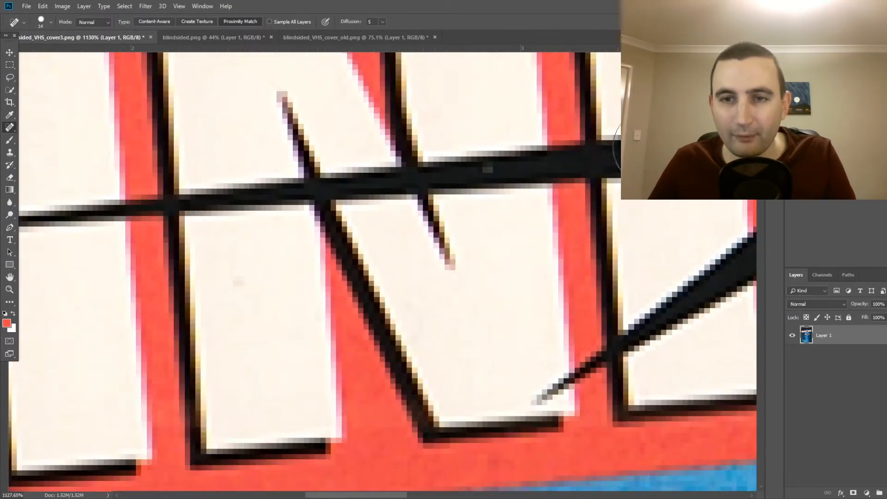
click(40, 22)
drag(22, 50, 17, 51)
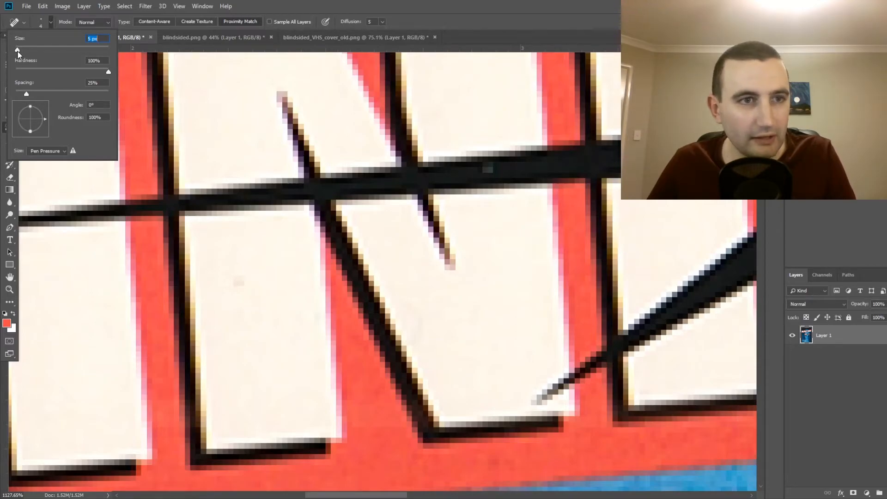
click(503, 4)
Paint over the grey speck on the black spike crossing the N of BLINDSIDED using a tiny brush in the spike's black
click(10, 140)
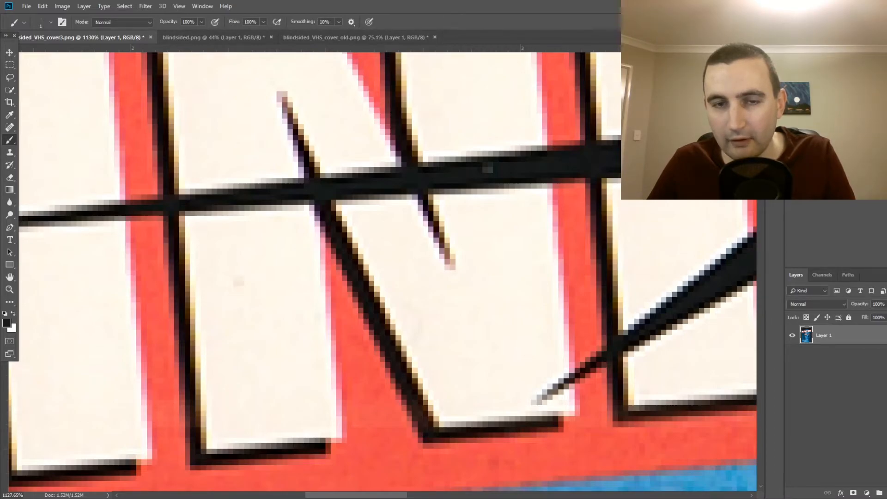
drag(488, 169, 466, 174)
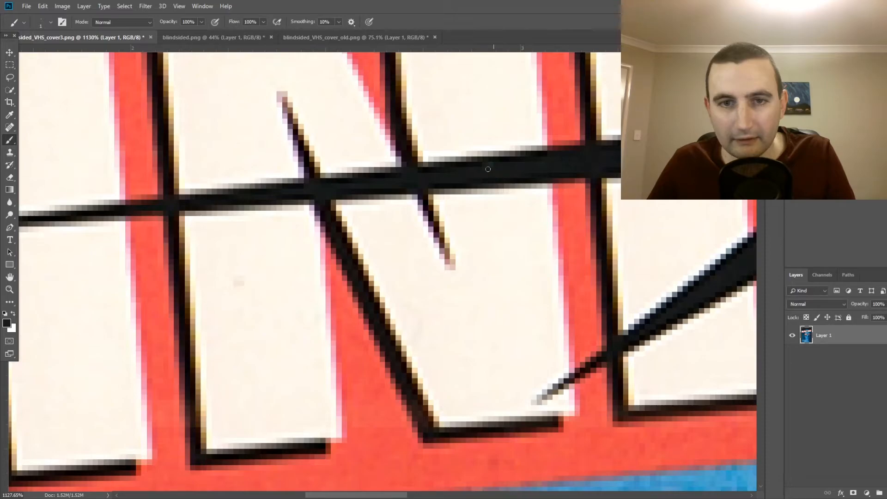
Paint over the faint scratches on the B and the grey smudge on the L of BLINDSIDED in the letters' cream colour
scroll(537, 158, down, 5)
scroll(538, 157, up, 7)
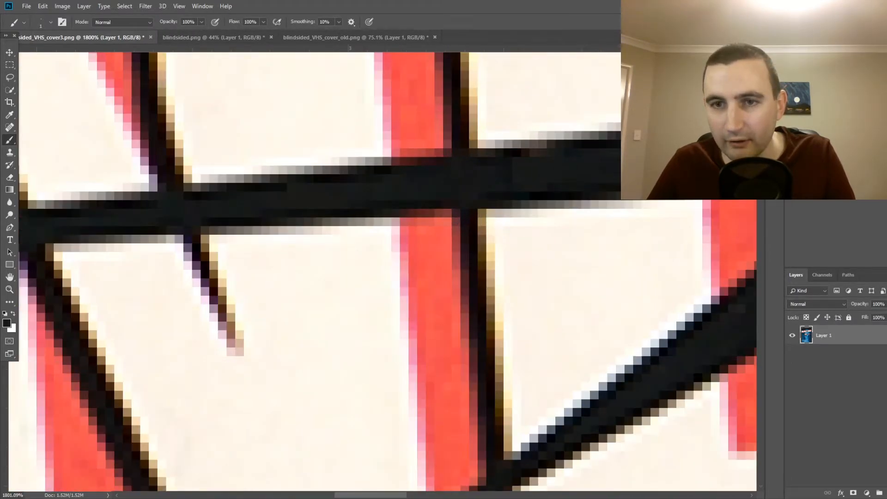
scroll(565, 151, down, 5)
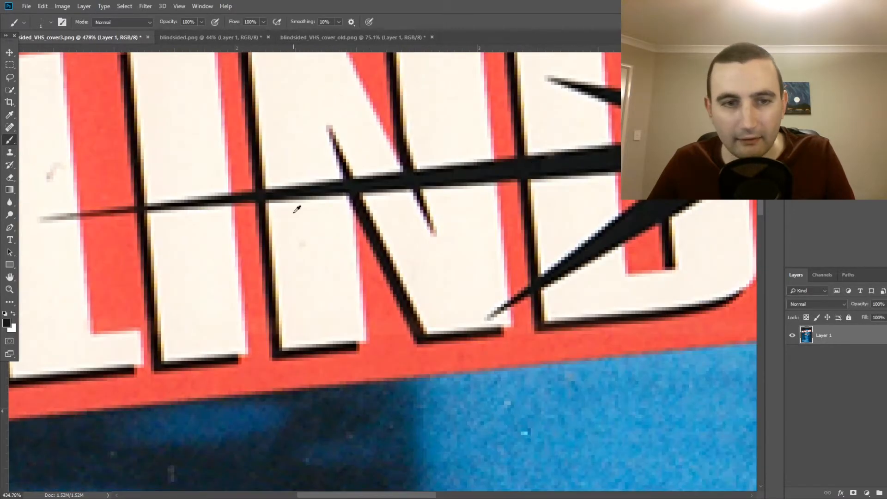
scroll(296, 206, down, 4)
scroll(83, 205, up, 2)
scroll(60, 205, up, 2)
scroll(53, 154, up, 1)
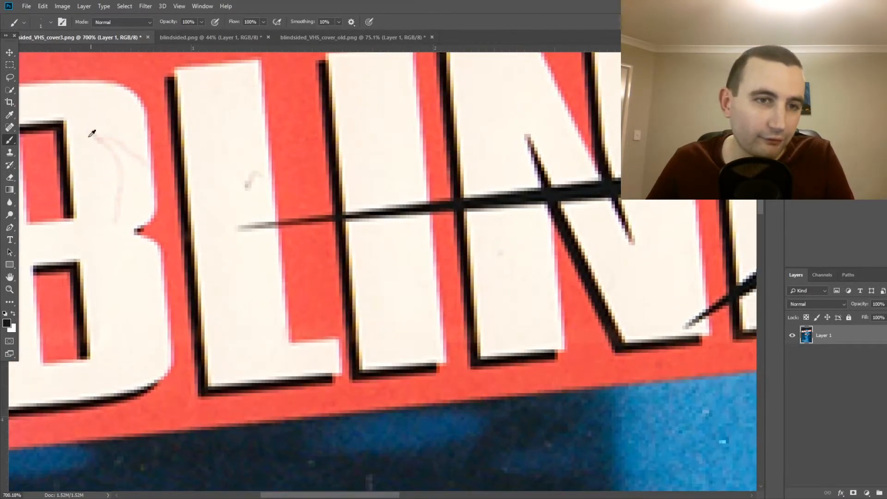
scroll(115, 185, up, 2)
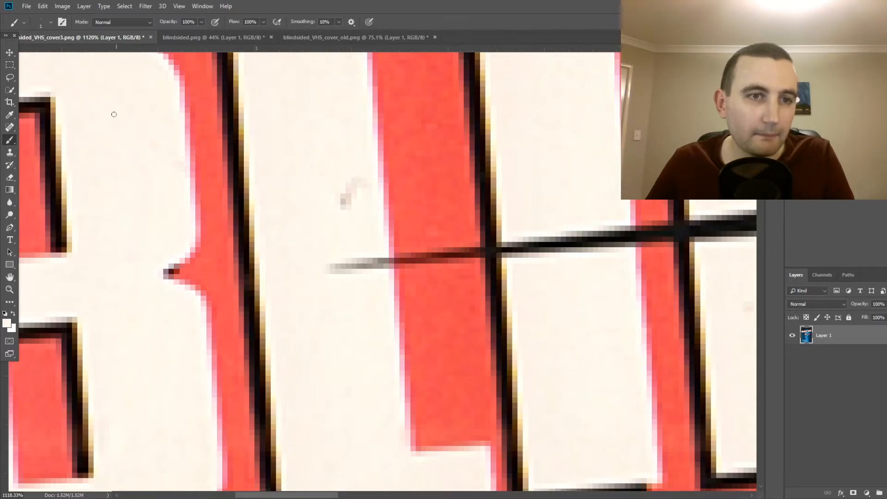
drag(345, 193, 348, 200)
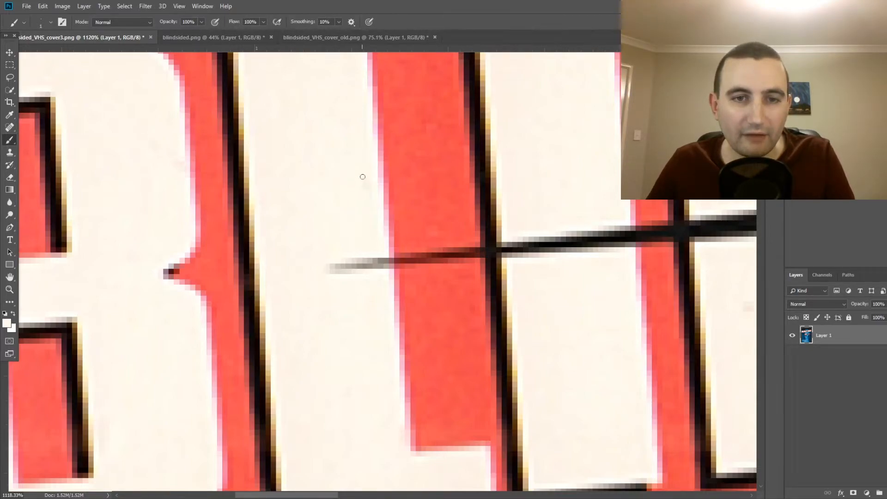
Heal the bright speck on the forehead just above the sunglasses lens with the woman's reflection
alt+scroll(342, 167, down, 6)
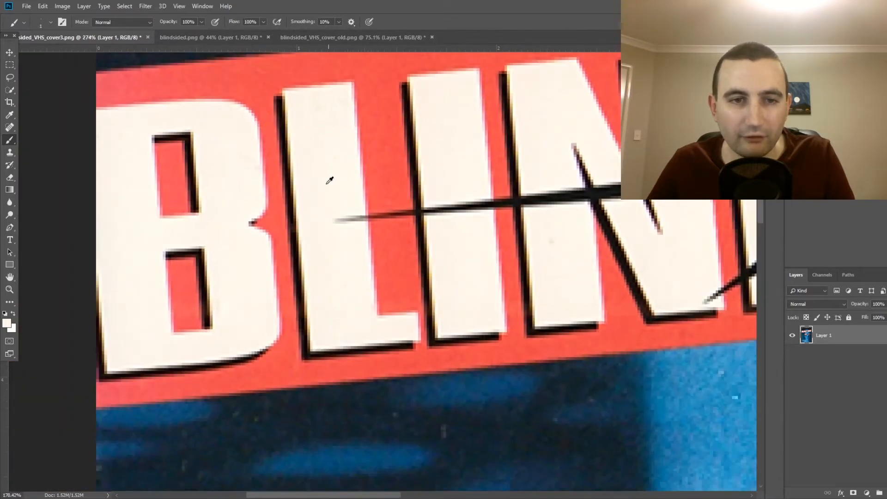
alt+scroll(448, 231, up, 4)
alt+scroll(439, 249, up, 5)
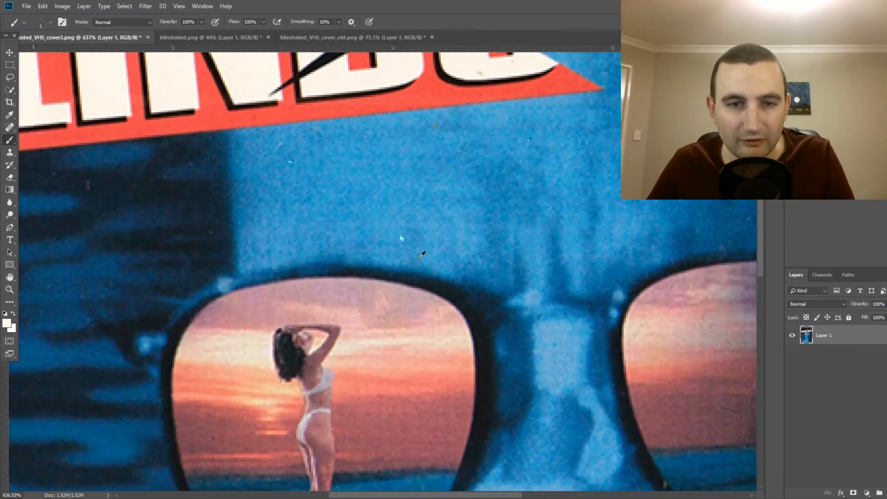
key(j)
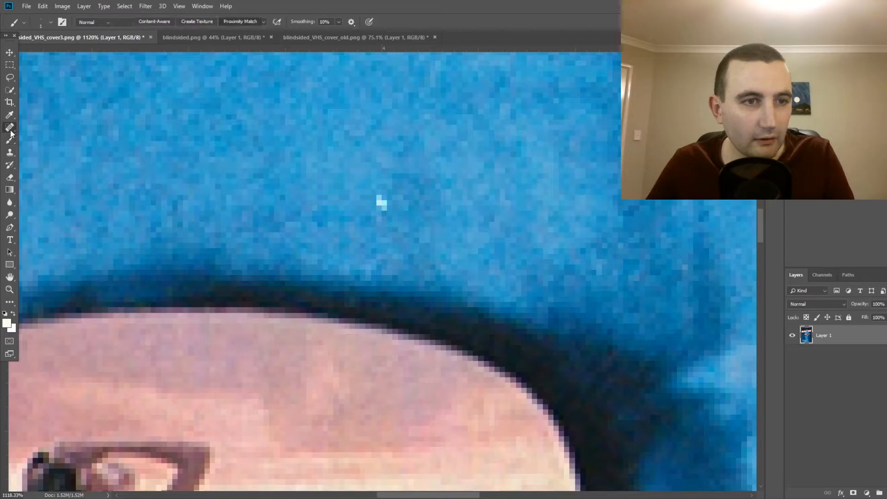
click(382, 200)
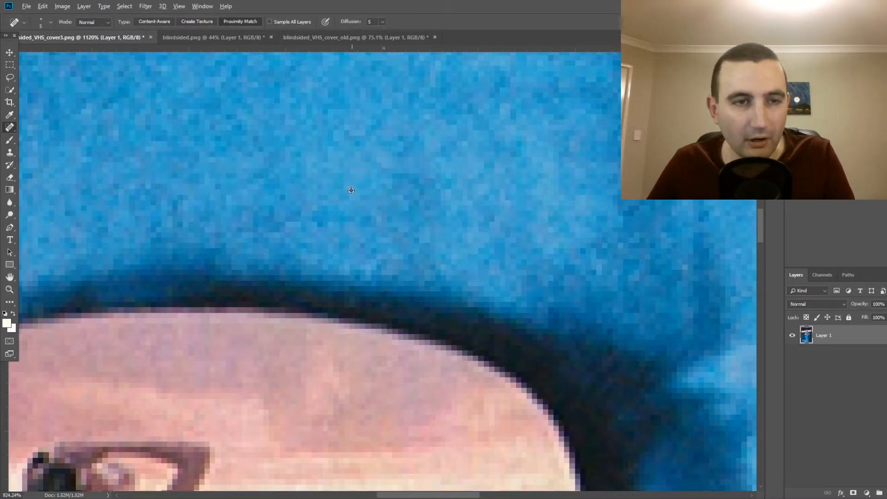
Examine the forehead, the sunglasses and the whole cover for remaining specks and its overall colour
alt+scroll(351, 187, down, 4)
scroll(264, 113, down, 3)
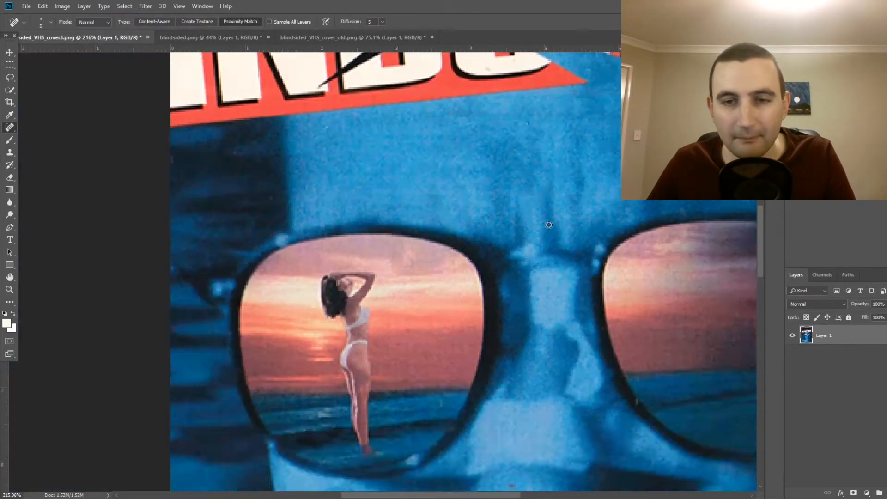
scroll(484, 158, up, 3)
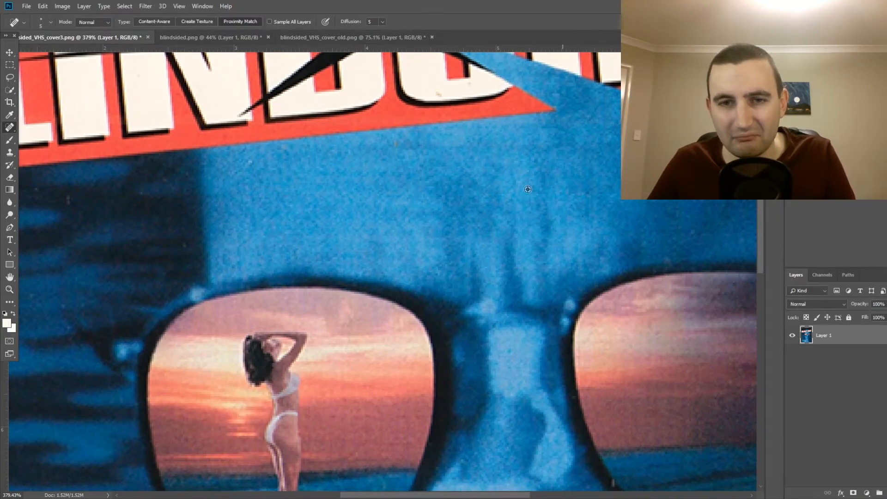
scroll(437, 185, down, 6)
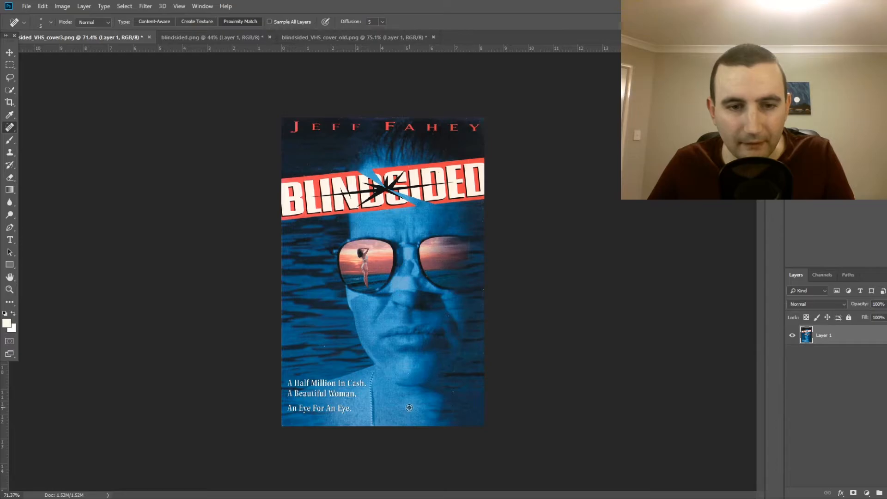
scroll(459, 404, up, 5)
scroll(547, 222, down, 5)
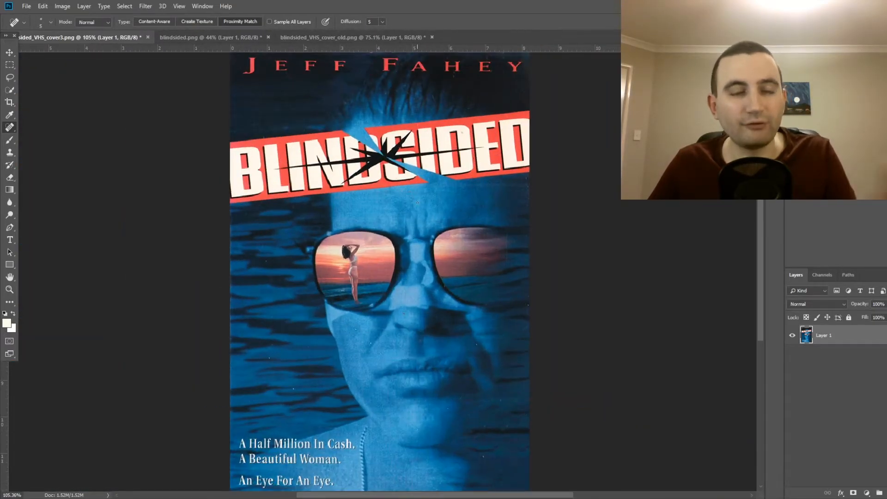
scroll(399, 161, down, 1)
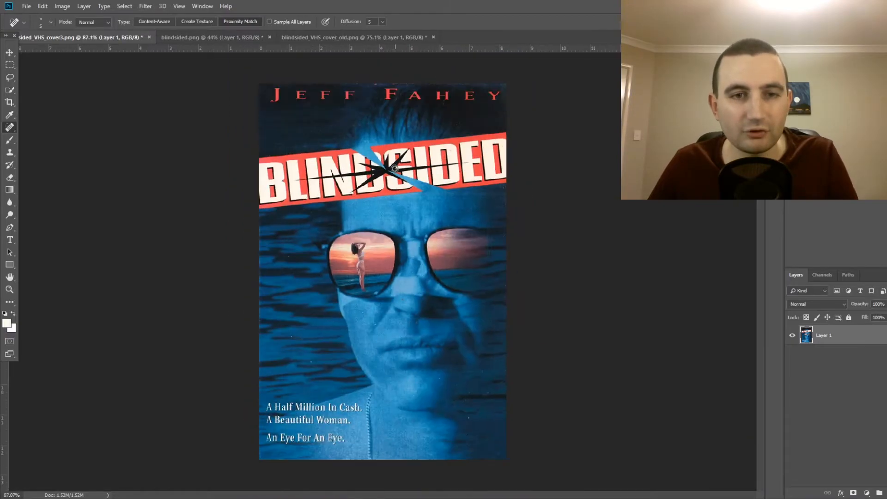
scroll(392, 173, up, 1)
scroll(394, 177, down, 1)
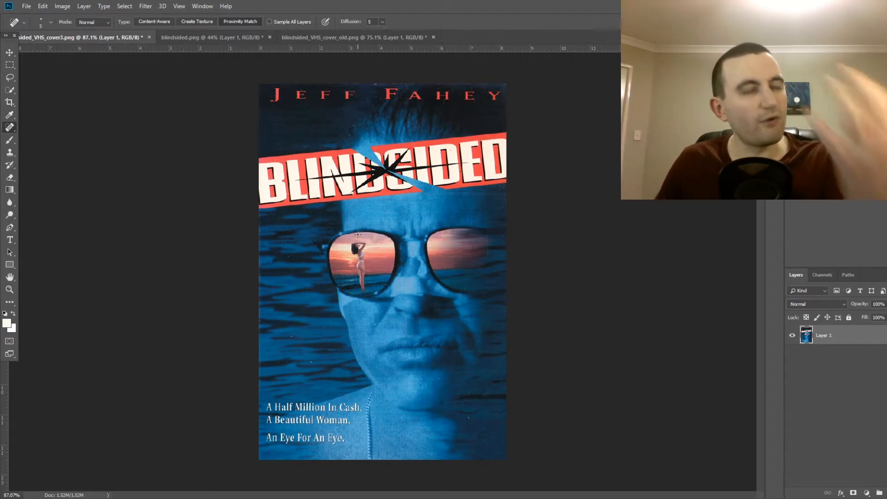
Darken the cover with a Brightness/Contrast adjustment, setting the brightness to -15
click(62, 6)
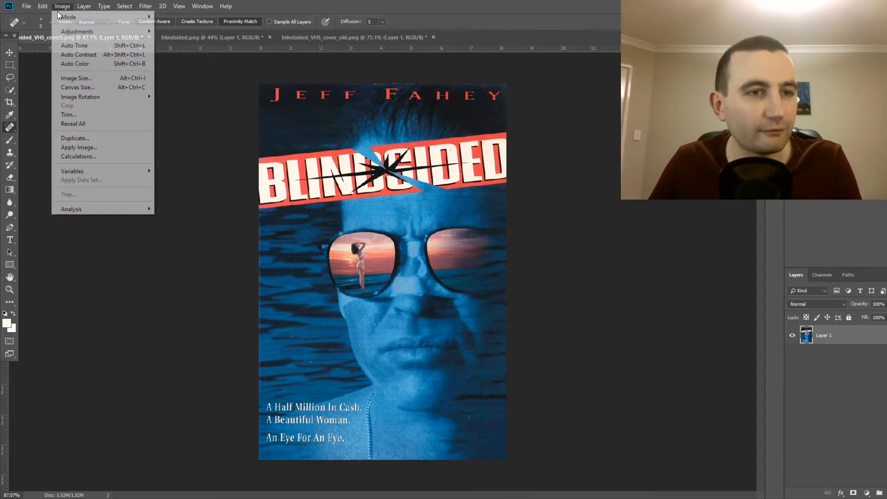
mouse_move(95, 34)
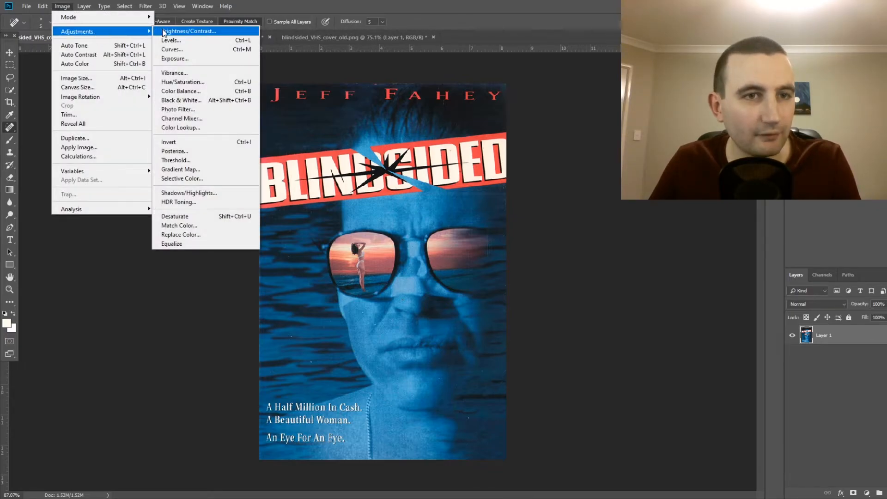
click(180, 31)
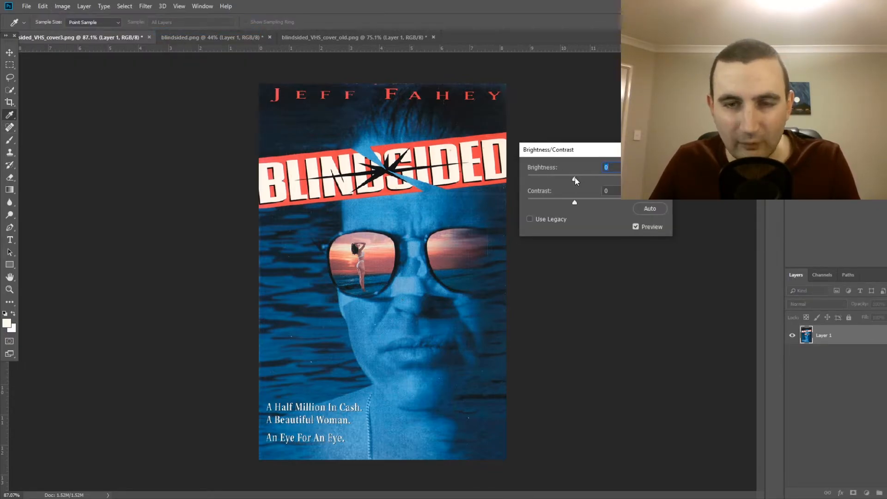
drag(574, 178, 571, 175)
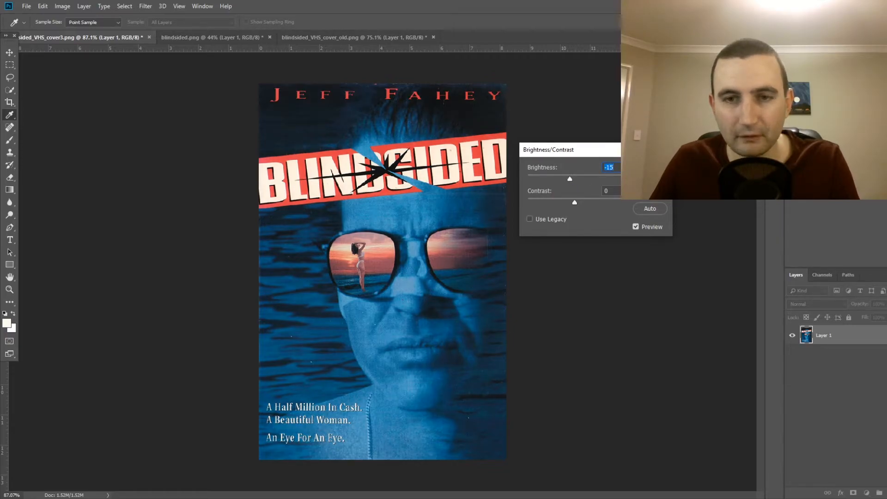
key(Return)
key(j)
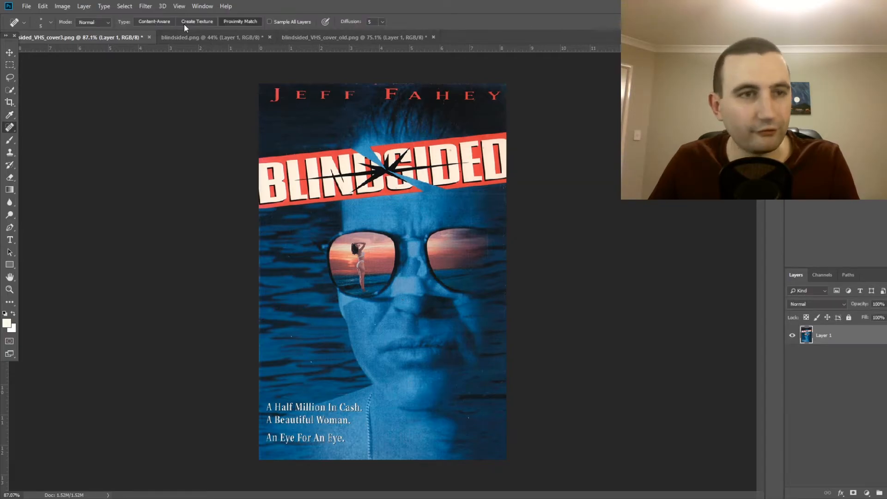
Start a Selective Color adjustment and set the magenta of the Reds to +100%
click(62, 6)
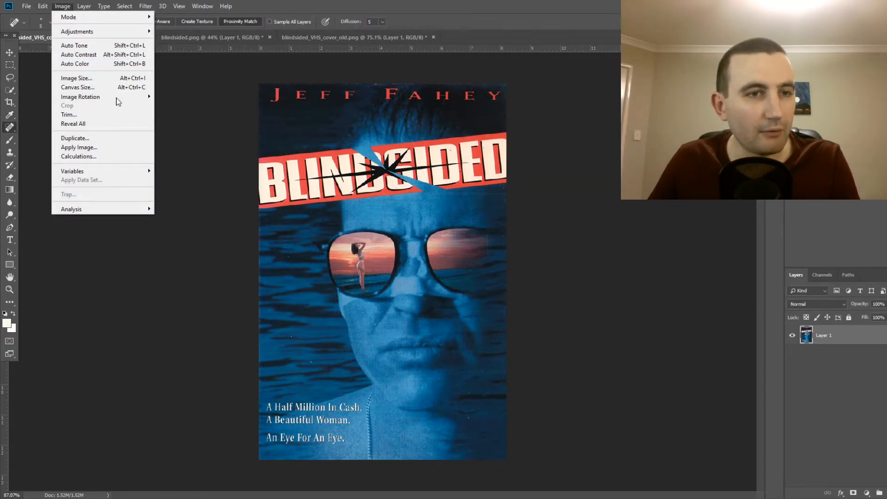
mouse_move(107, 34)
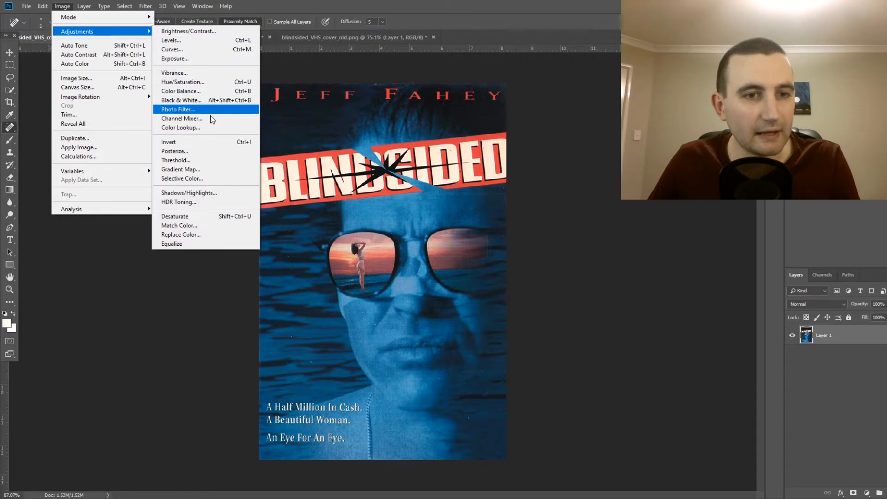
click(204, 179)
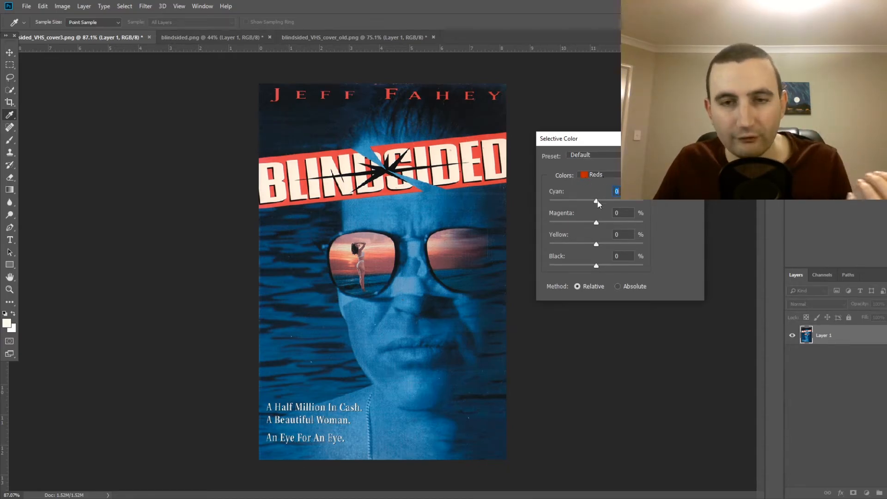
click(598, 223)
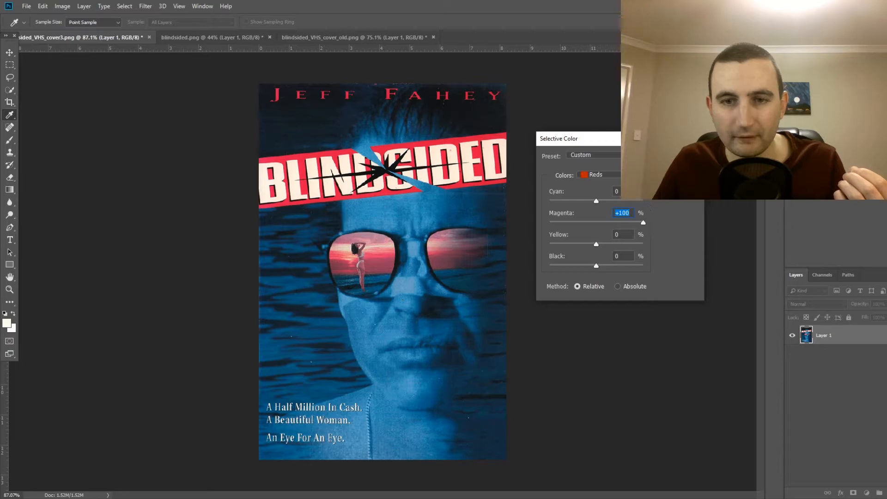
Raise the cyan amount moderately for the Cyans and slightly for the Blues in the Selective Color adjustment
click(631, 175)
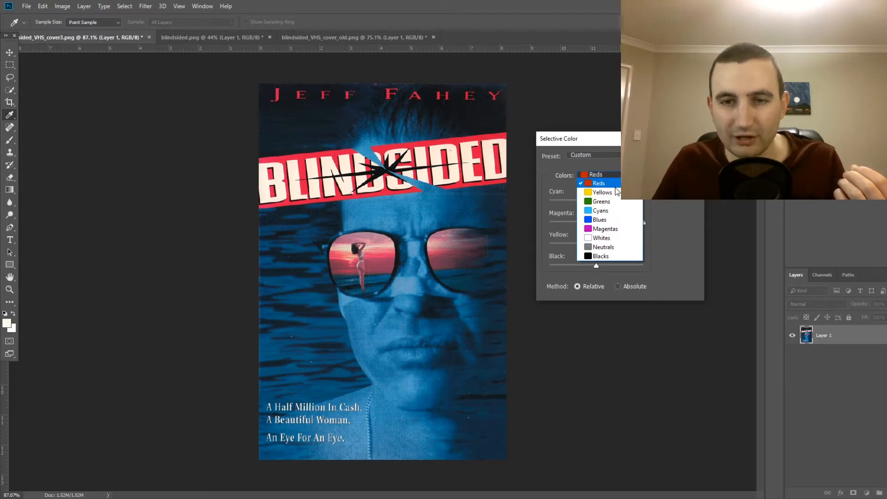
click(604, 212)
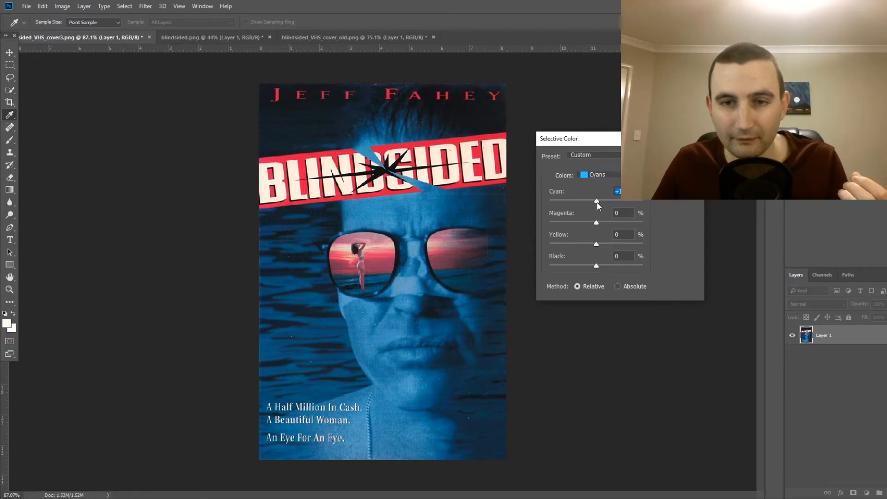
drag(606, 200, 609, 200)
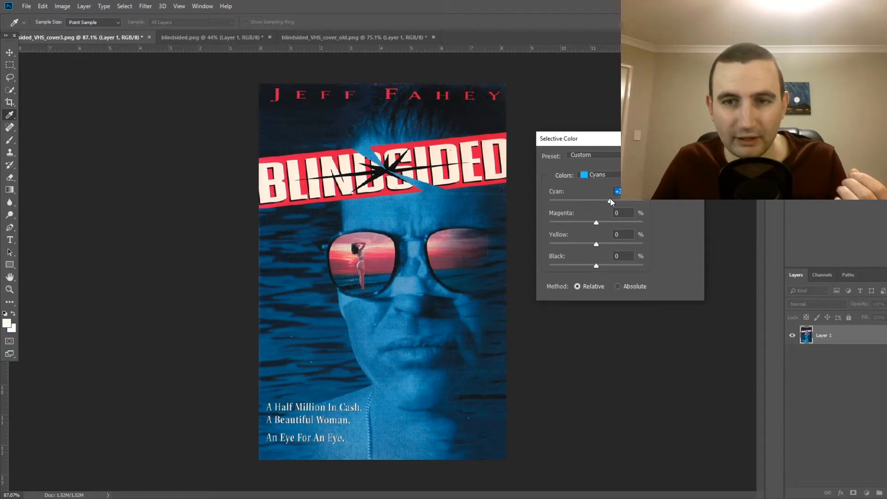
click(615, 177)
click(598, 219)
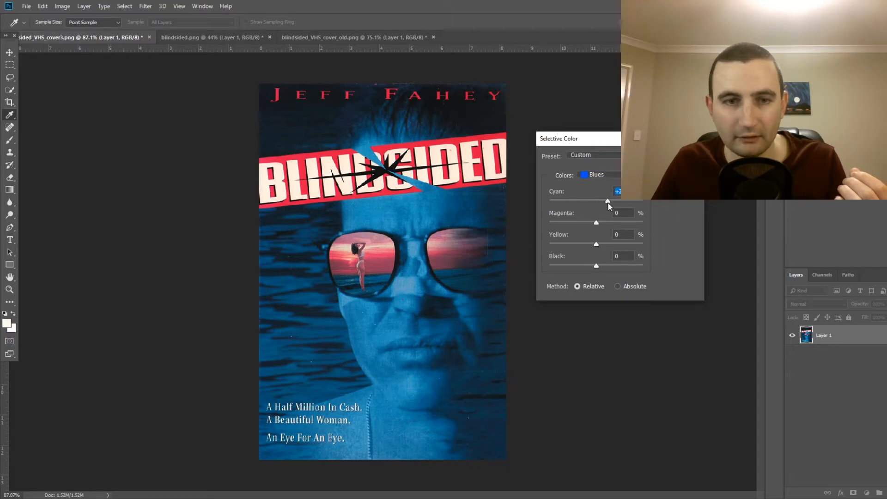
drag(611, 204, 603, 197)
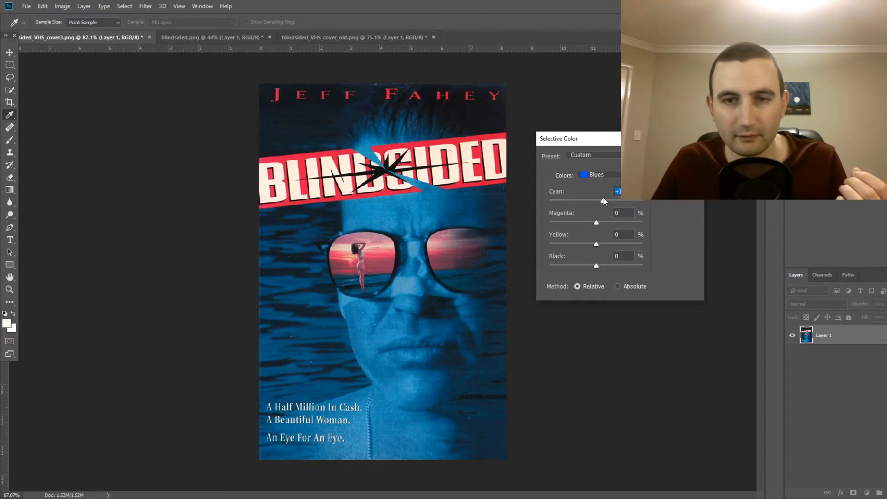
Set the black of the Whites to -100% and apply the Selective Color adjustment
click(605, 174)
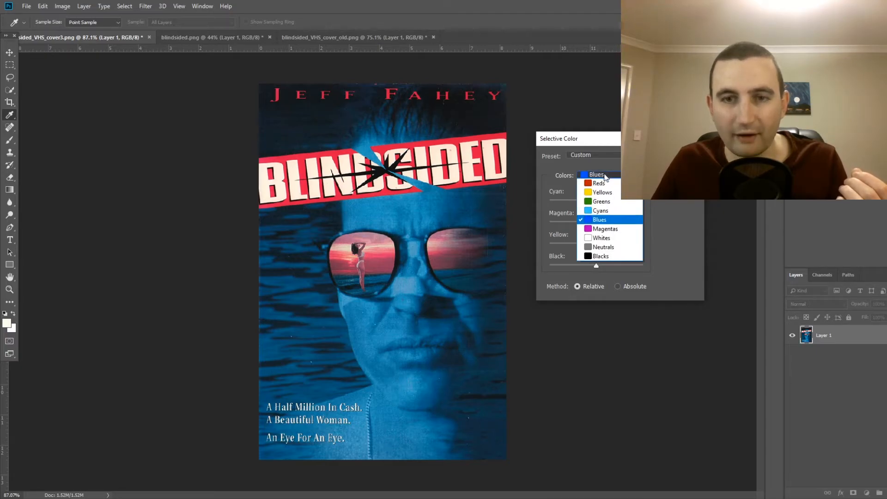
click(603, 238)
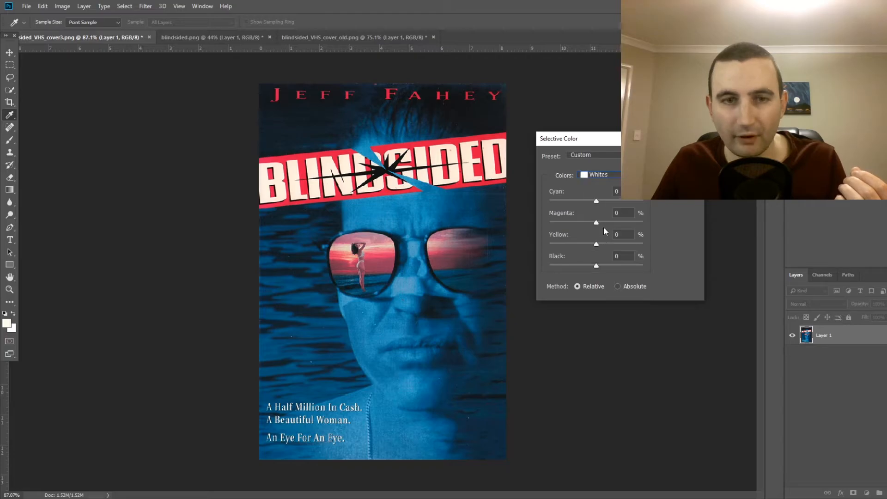
drag(596, 267, 550, 272)
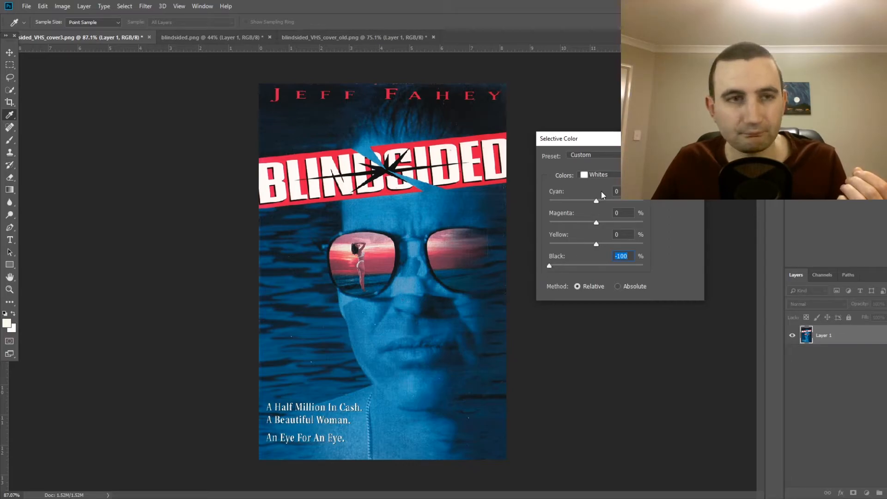
click(677, 157)
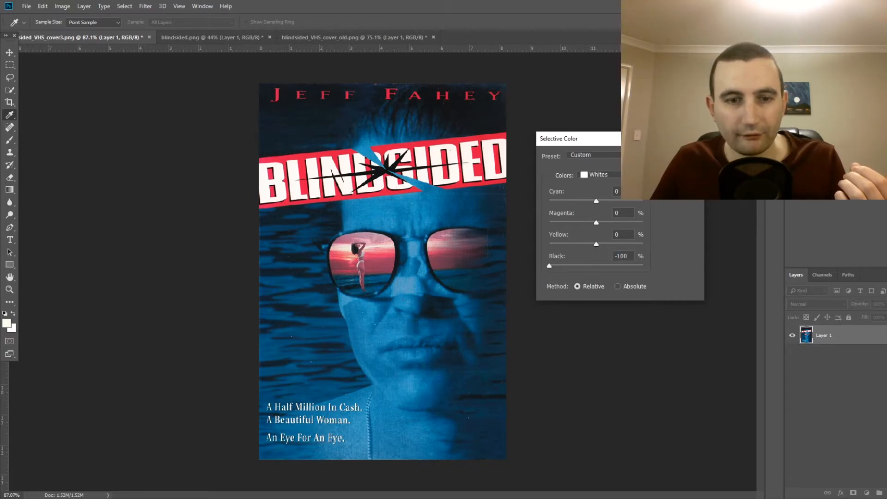
Examine the title banner, sunglasses, face and whole cover for remaining specks and the corrected colours
key(j)
scroll(307, 304, up, 3)
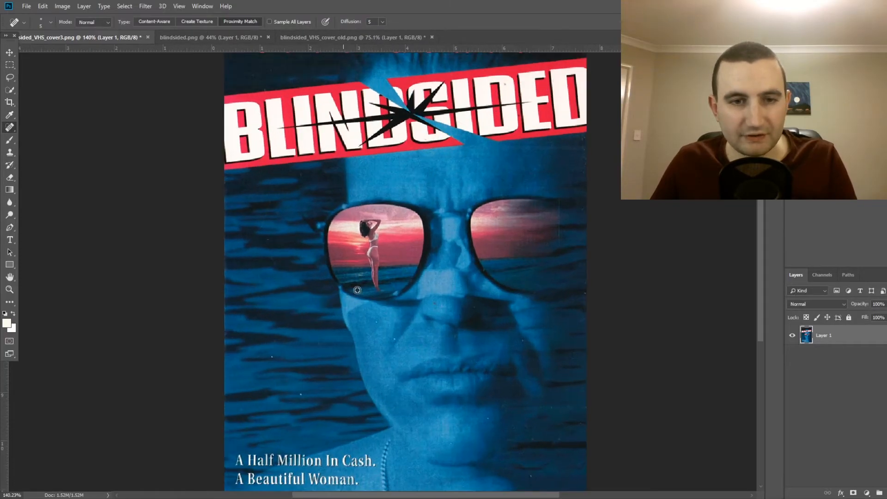
scroll(358, 290, up, 4)
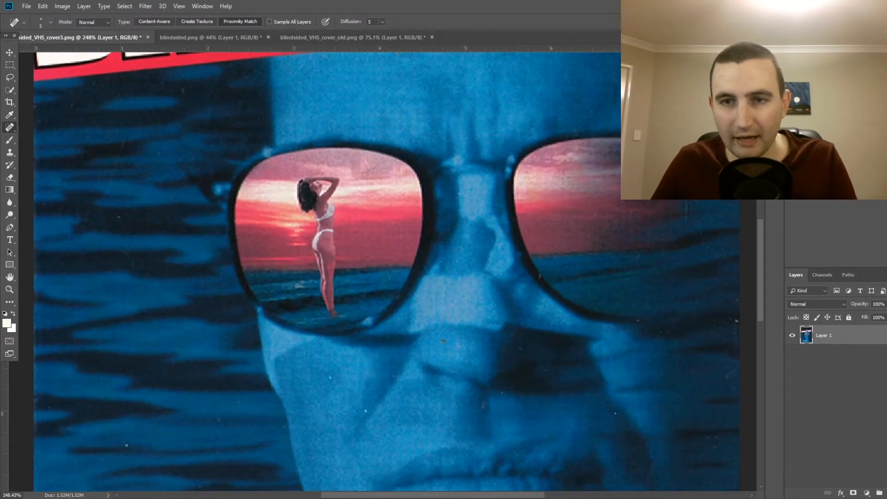
key(ctrl+0)
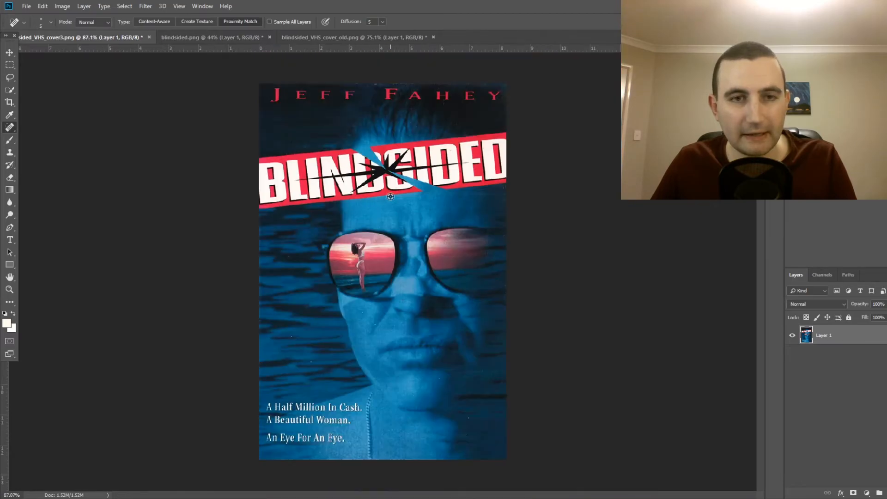
scroll(400, 153, up, 1)
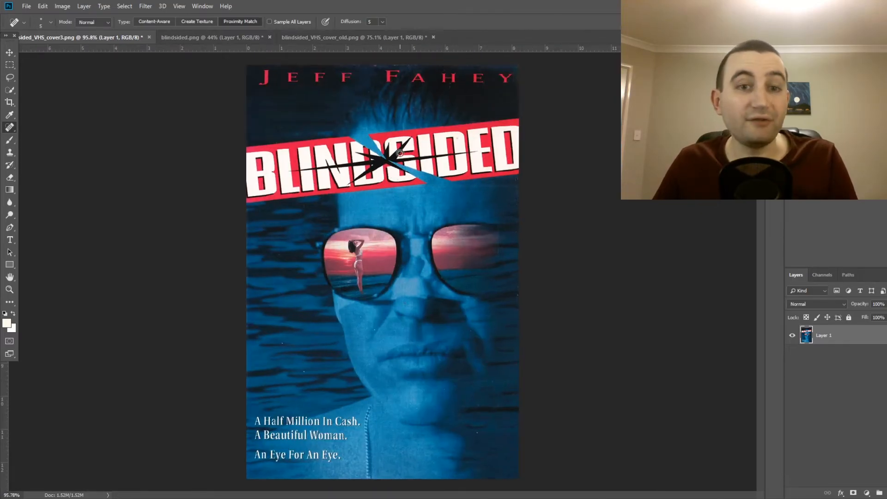
key(ctrl+0)
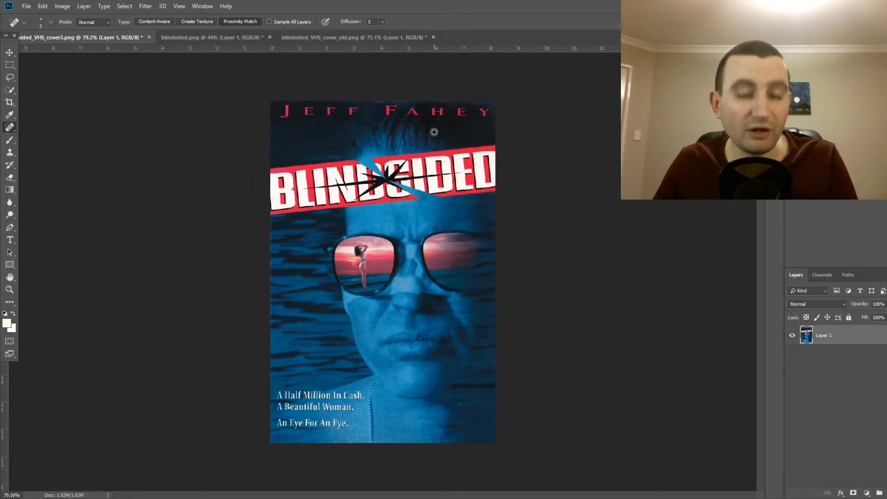
scroll(418, 162, up, 7)
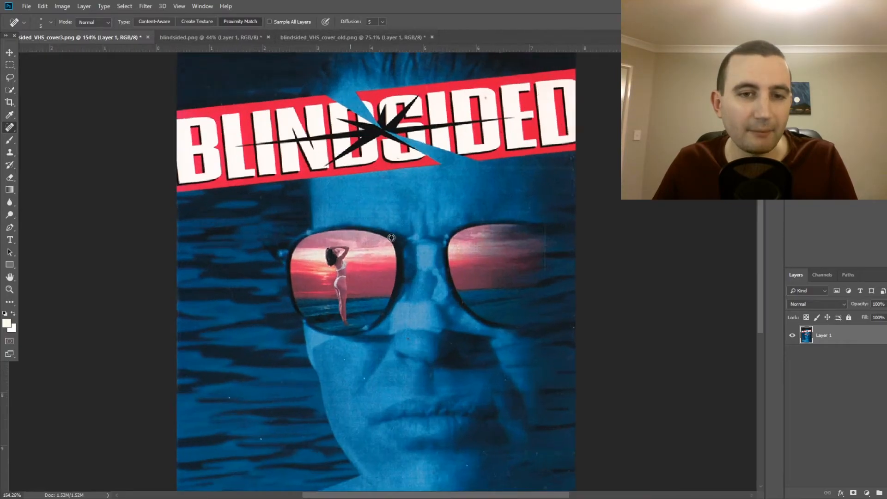
scroll(397, 192, down, 5)
scroll(396, 193, down, 3)
scroll(418, 158, up, 1)
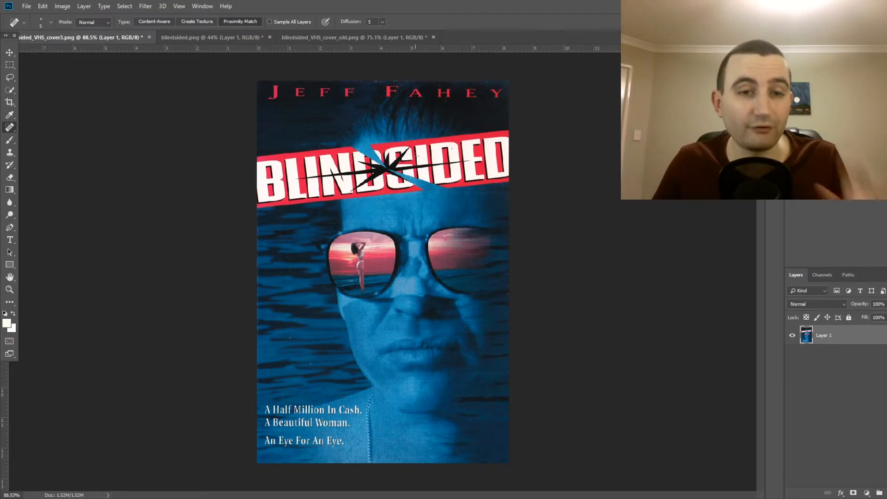
Apply a Shadows/Highlights adjustment to the cover with the shadows amount reduced to its minimum
click(62, 6)
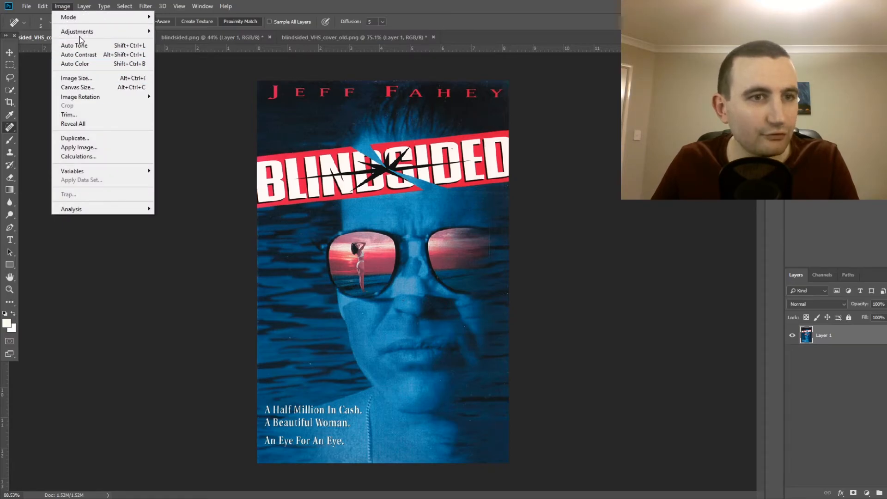
mouse_move(85, 31)
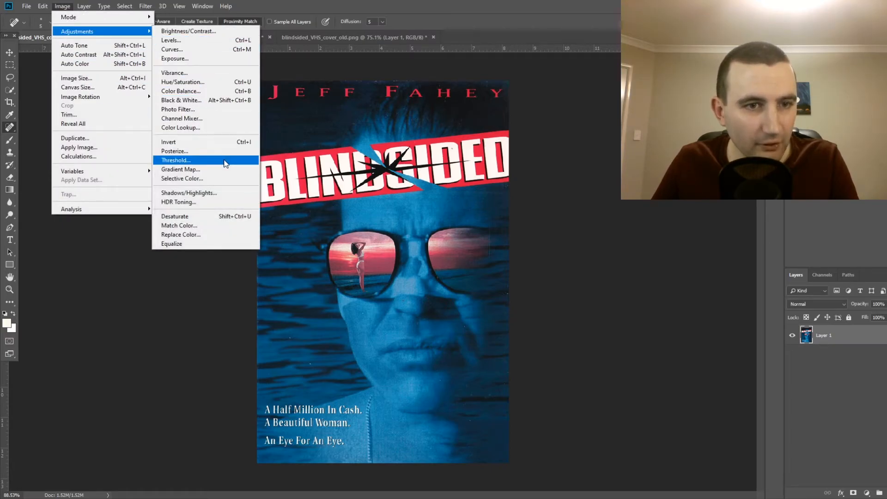
click(207, 193)
drag(618, 136, 594, 137)
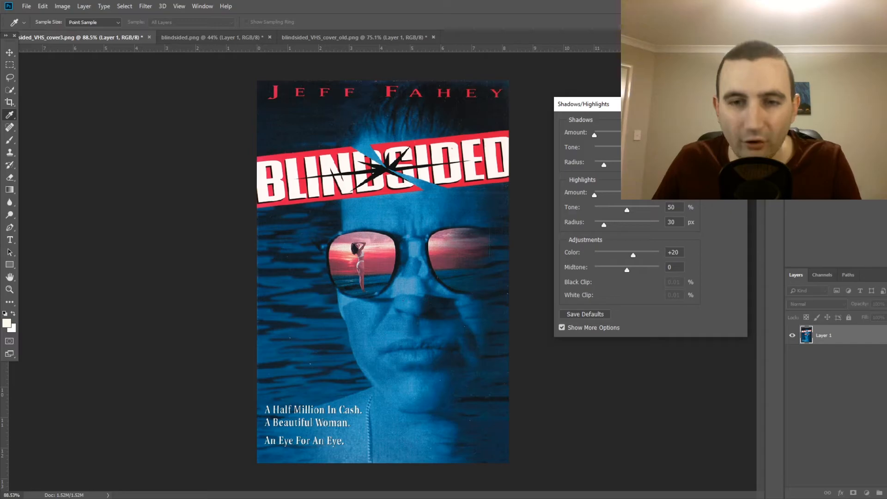
click(724, 120)
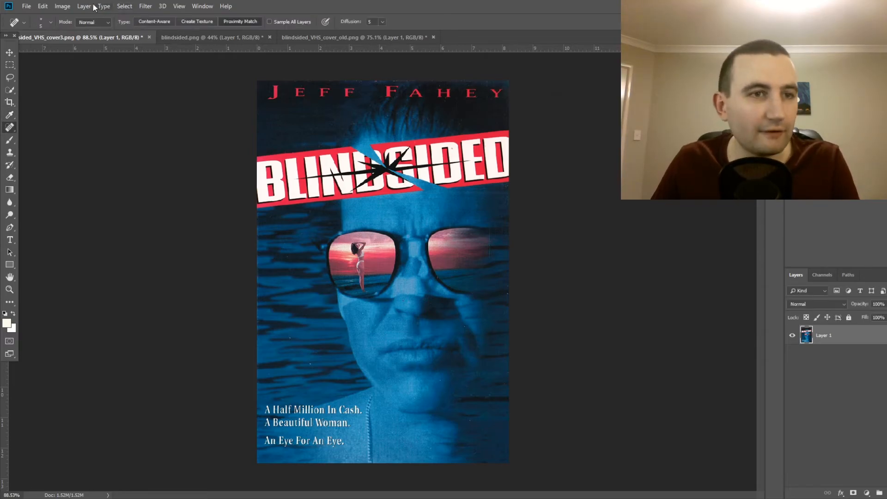
click(43, 6)
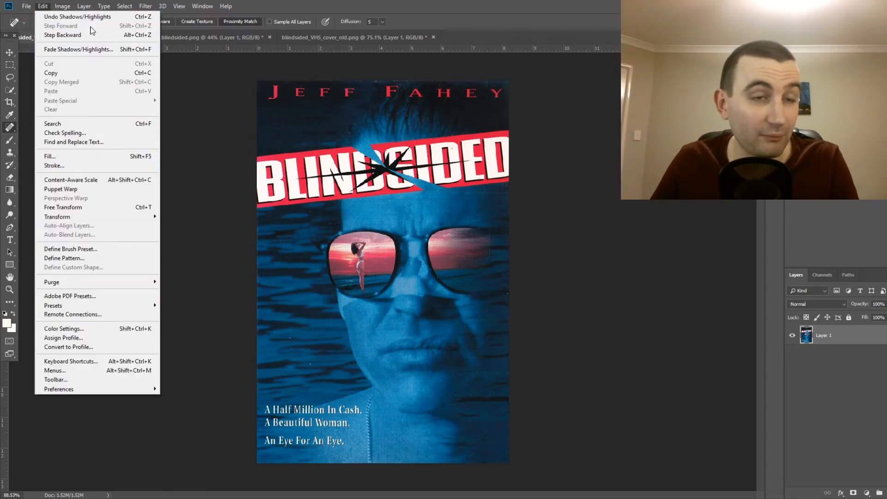
mouse_move(63, 6)
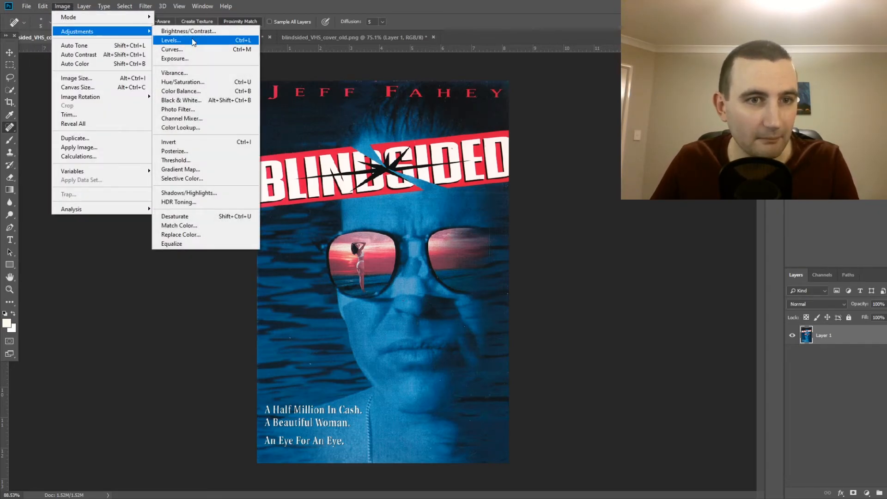
click(206, 160)
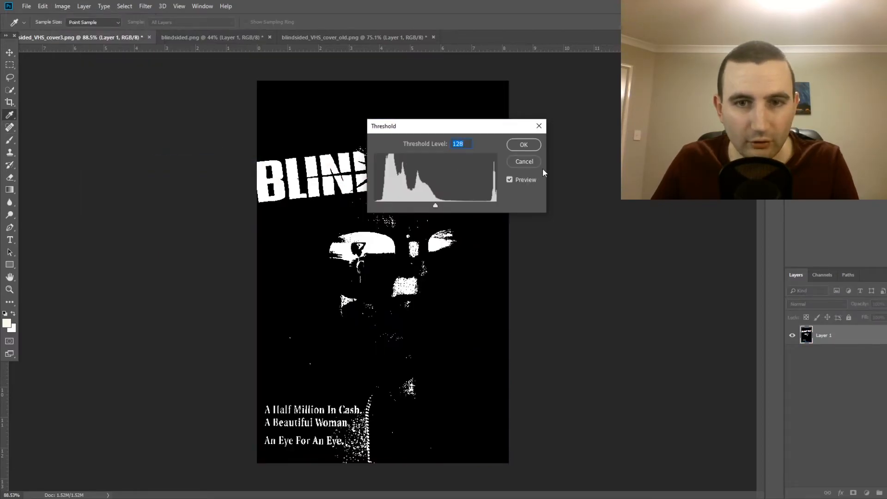
click(531, 162)
Boost the cover's colours slightly with a Vibrance adjustment
click(59, 6)
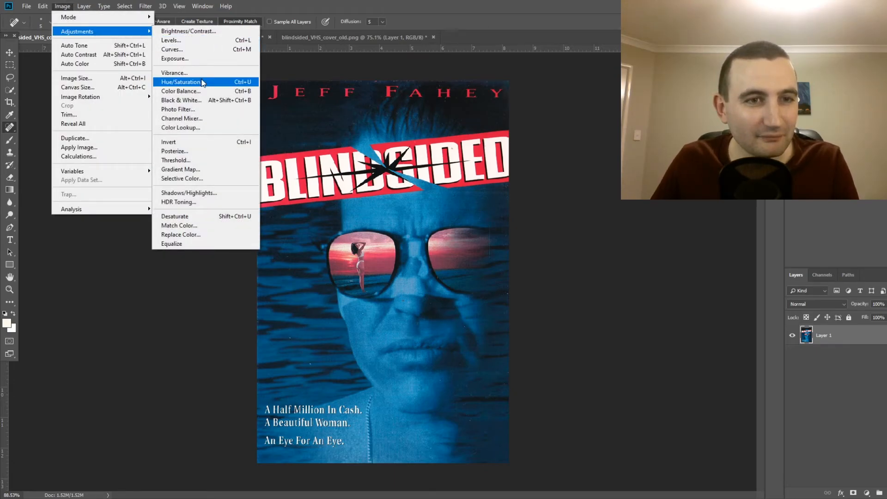
click(195, 74)
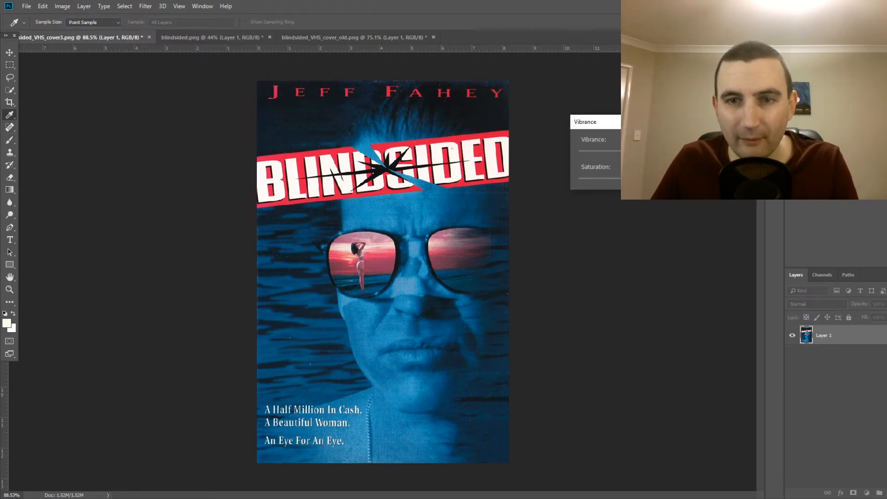
drag(628, 160, 647, 160)
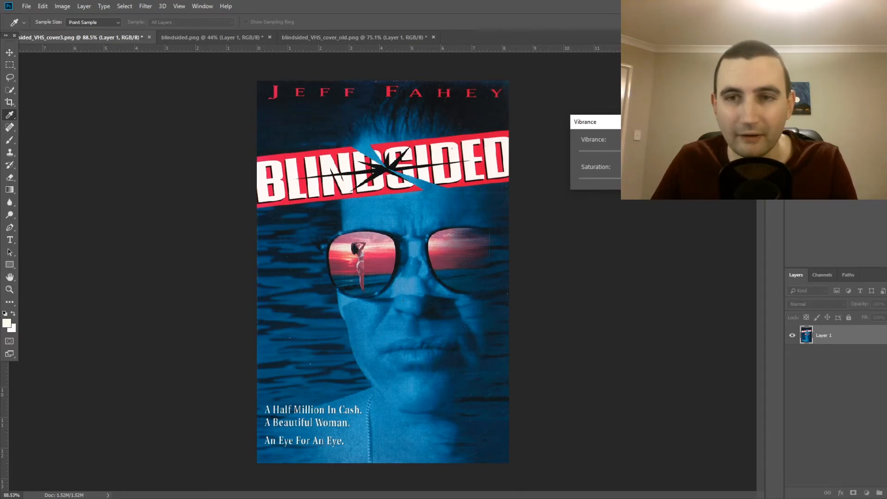
key(j)
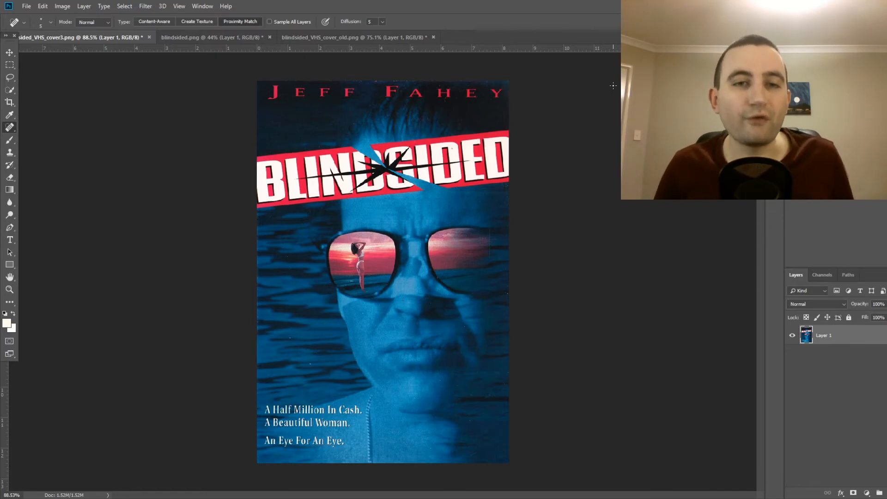
Compare the corrected cover with the finished poster in blindsided.png and the full scan in blindsided_VHS_cover_old.png
key(ctrl+Tab)
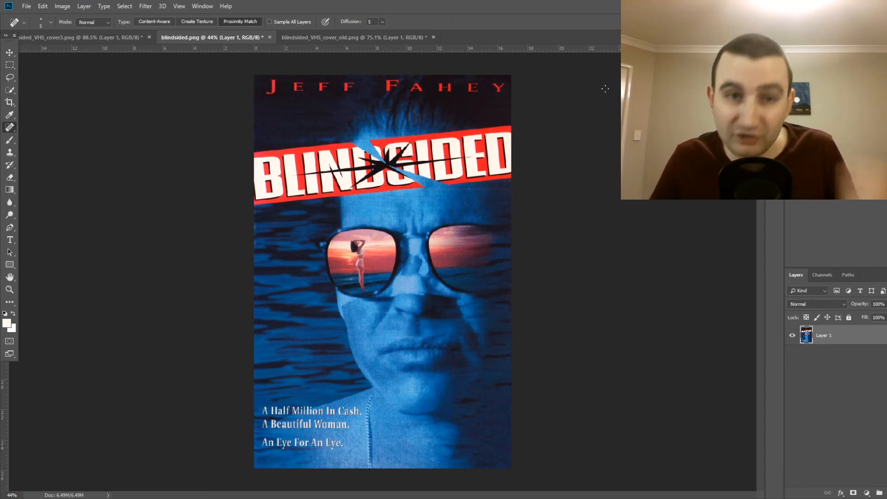
click(390, 35)
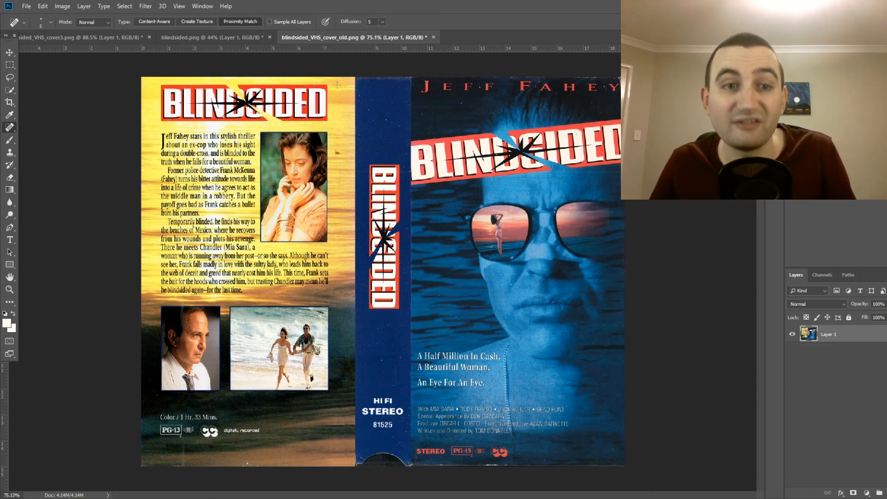
click(217, 36)
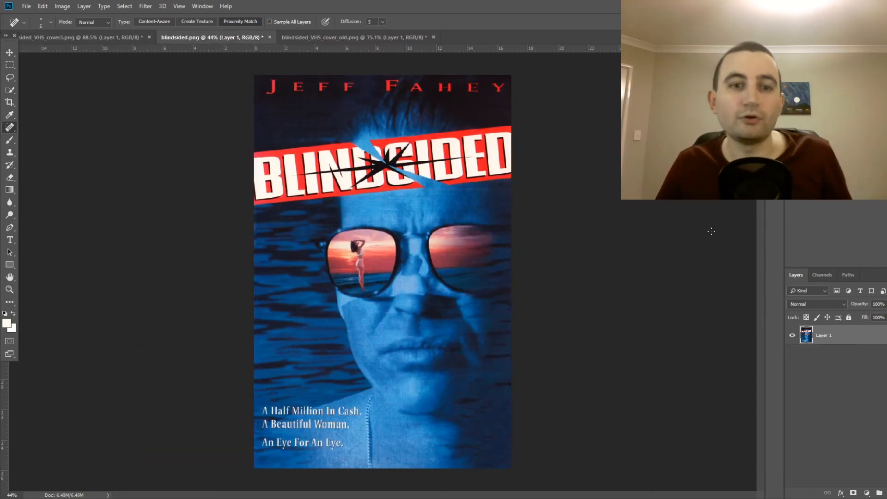